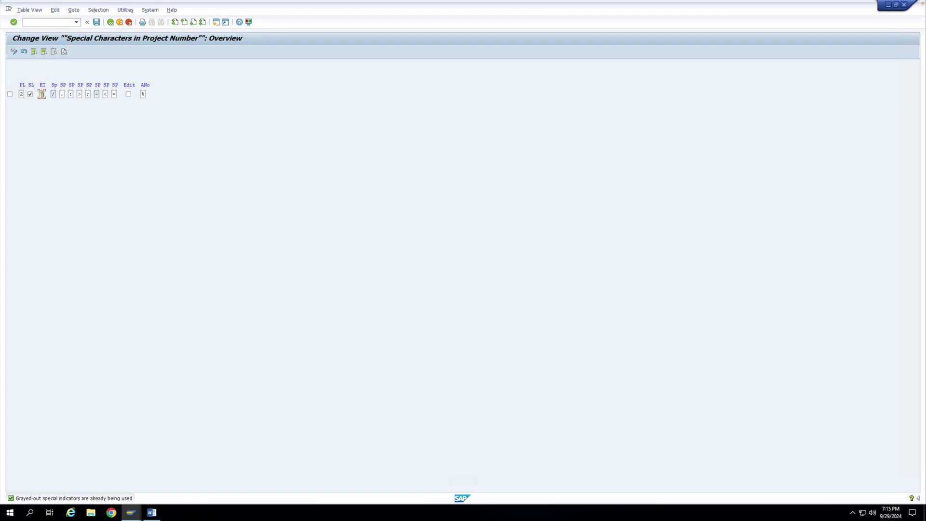
# Open a second SAP session from the special characters view and start the Project Builder in it with transaction CJ20N.
pyautogui.click(134, 515)
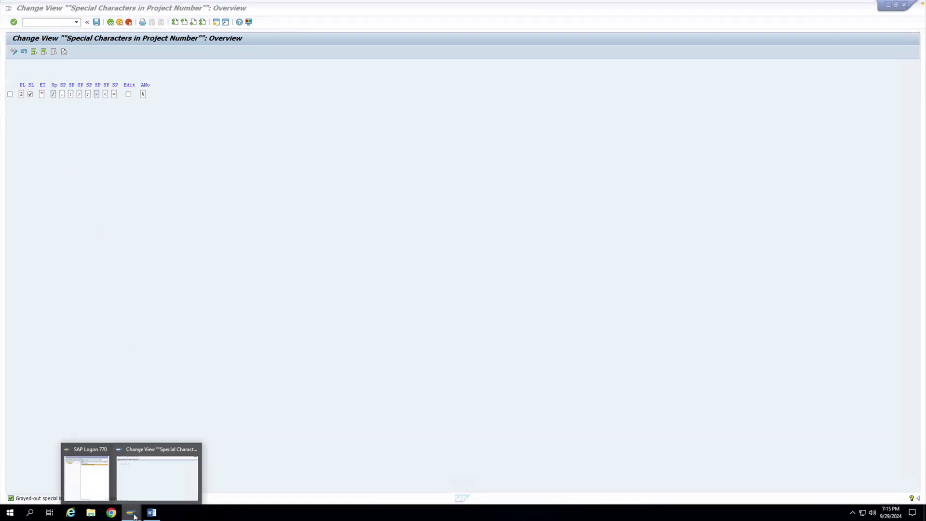
pyautogui.click(140, 485)
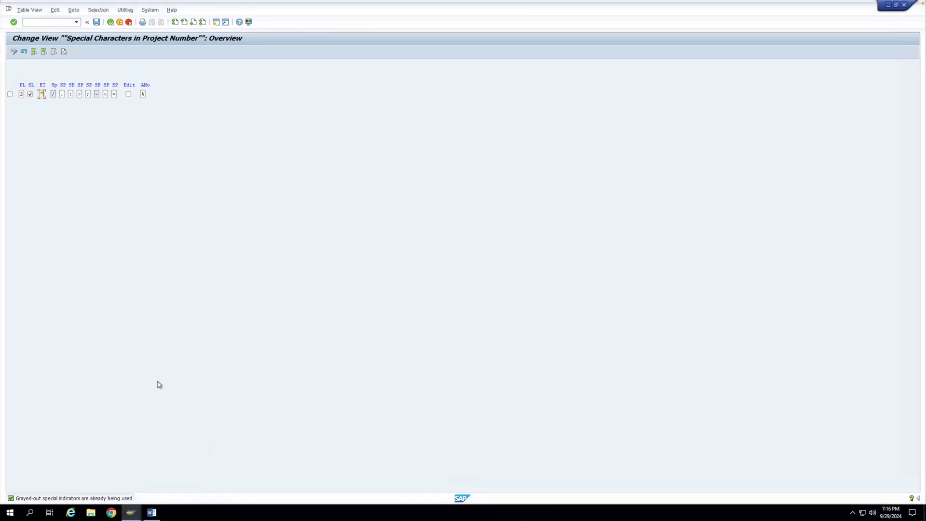
pyautogui.click(216, 23)
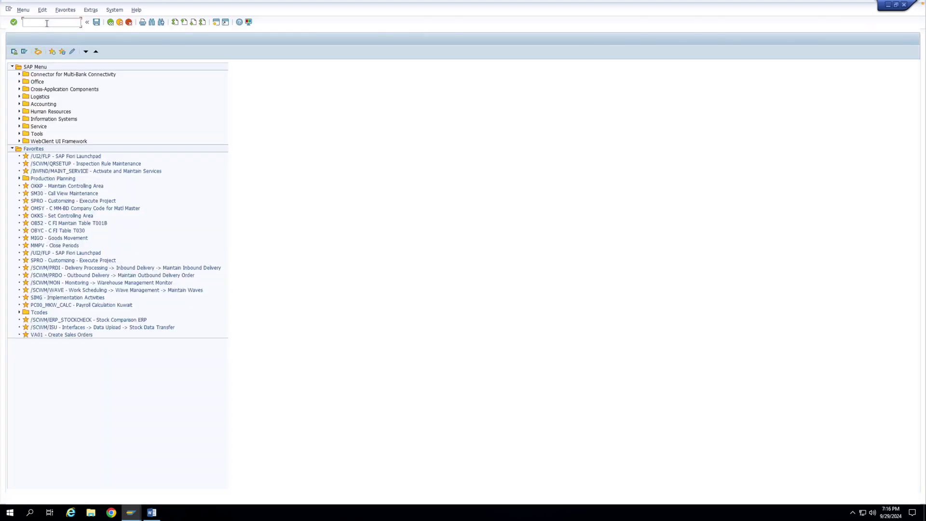
pyautogui.write('Cl')
pyautogui.write('20N')
pyautogui.press('Return')
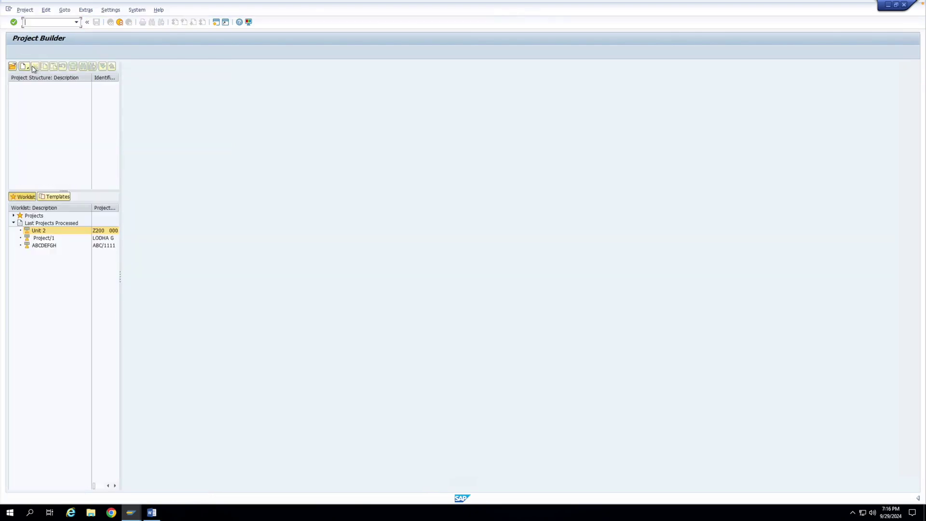
# Create a new project with the project definition N1.ABC and check its project coding mask.
pyautogui.click(24, 66)
pyautogui.click(37, 78)
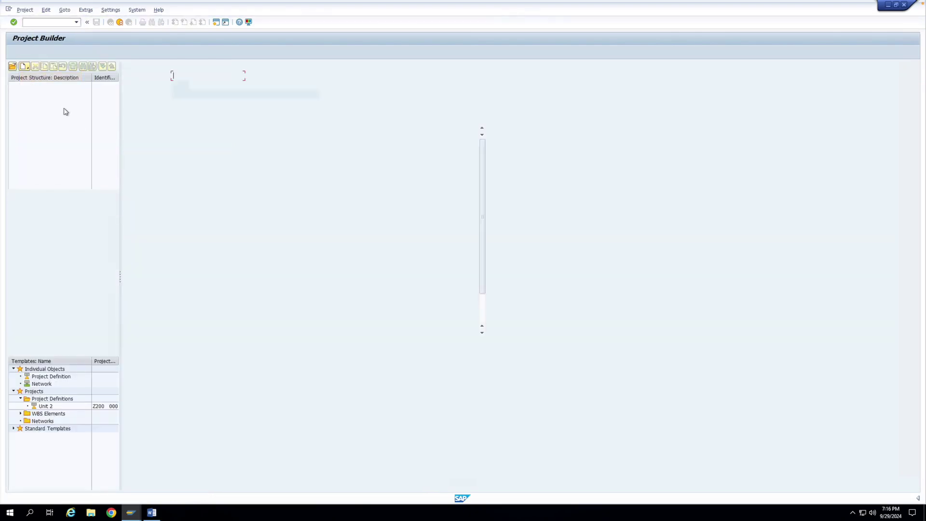
pyautogui.write('N1')
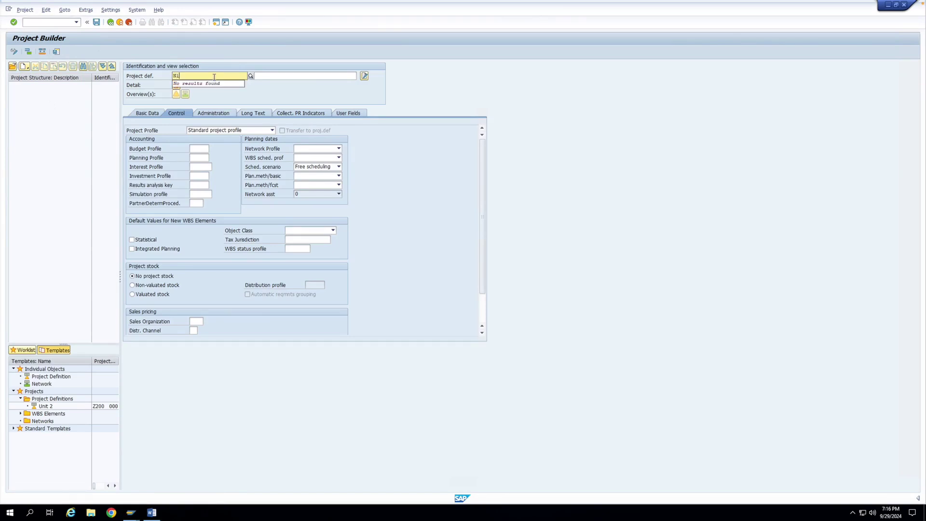
pyautogui.write('.ABC')
pyautogui.press('Return')
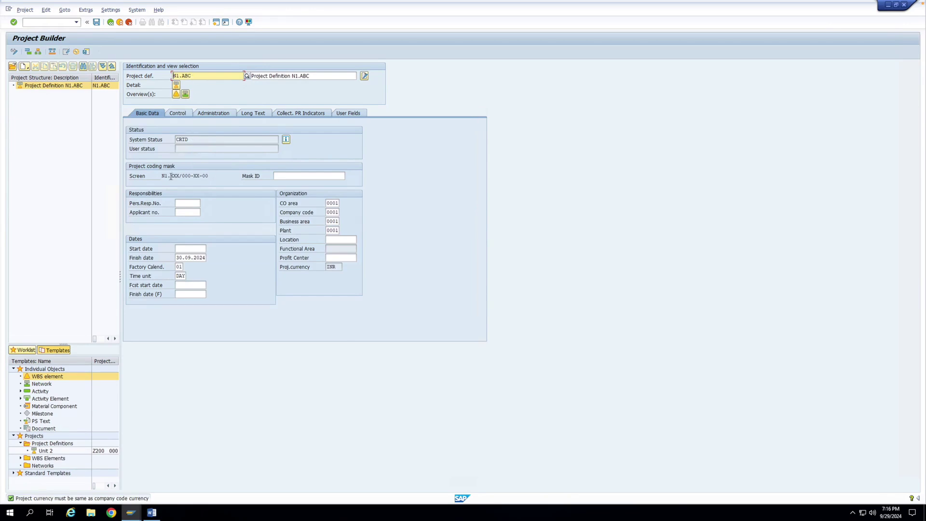
pyautogui.moveTo(208, 175); pyautogui.dragTo(161, 174)
pyautogui.click(191, 178)
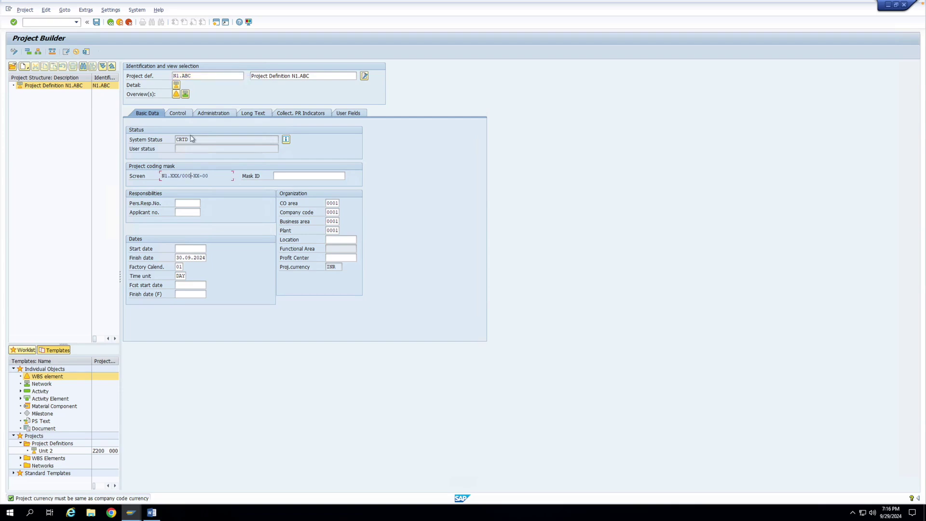
# In the WBS element overview, add a level 1 element using the copied project definition number N1.ABC.
pyautogui.click(177, 95)
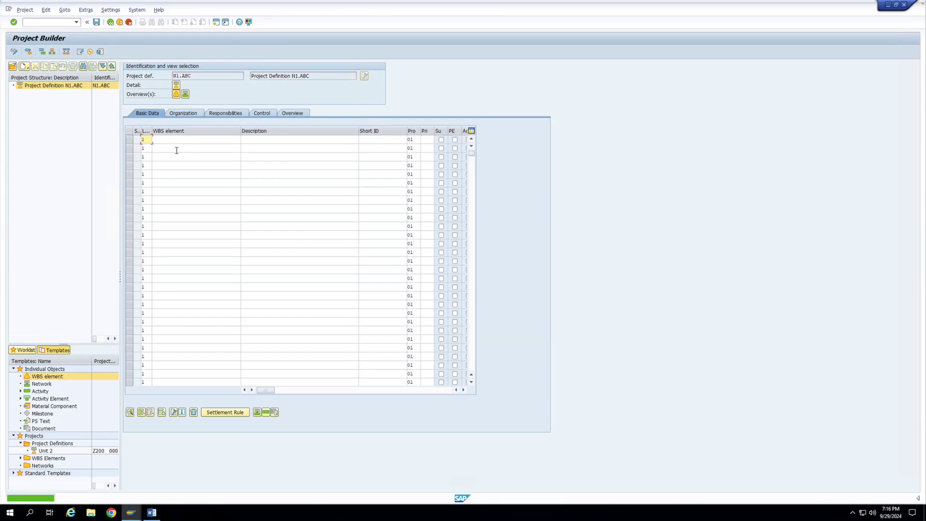
pyautogui.moveTo(193, 76); pyautogui.dragTo(172, 77)
pyautogui.hotkey('ctrl', 'c')
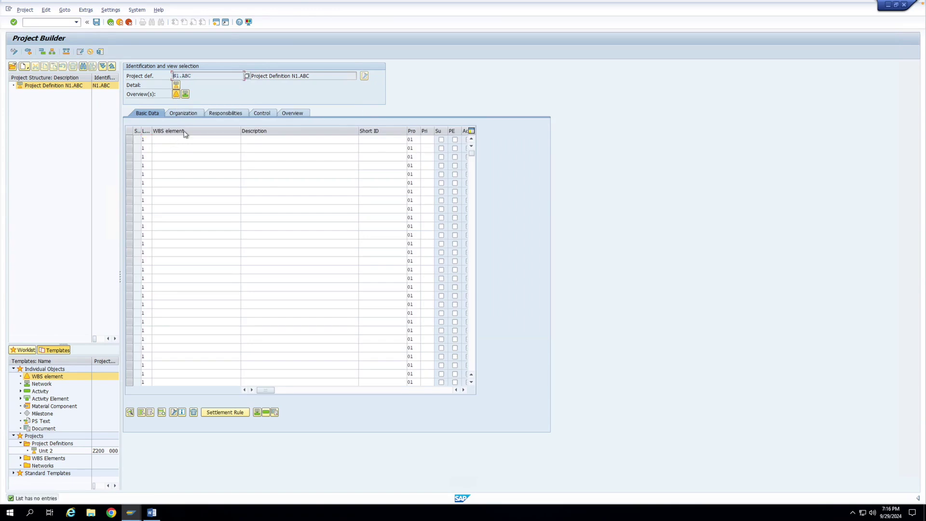
pyautogui.click(184, 138)
pyautogui.hotkey('ctrl', 'v')
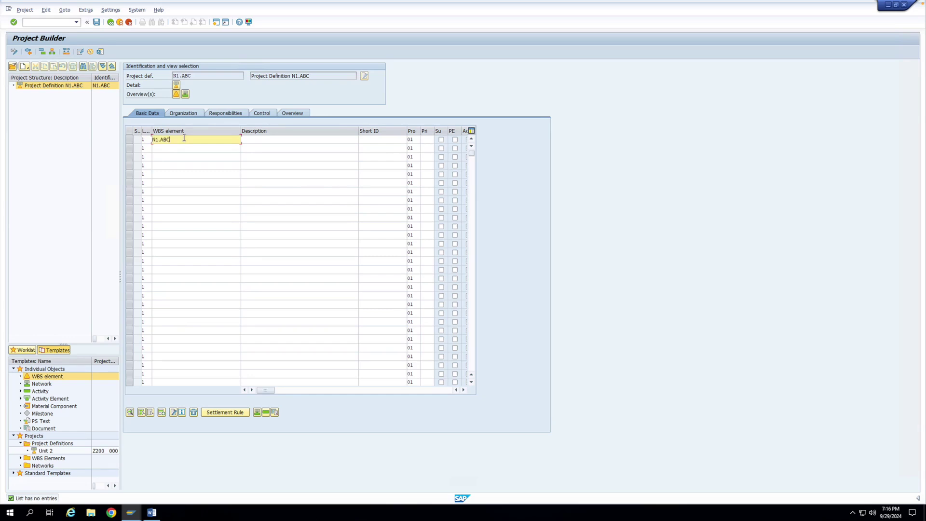
pyautogui.click(252, 139)
pyautogui.press('Return')
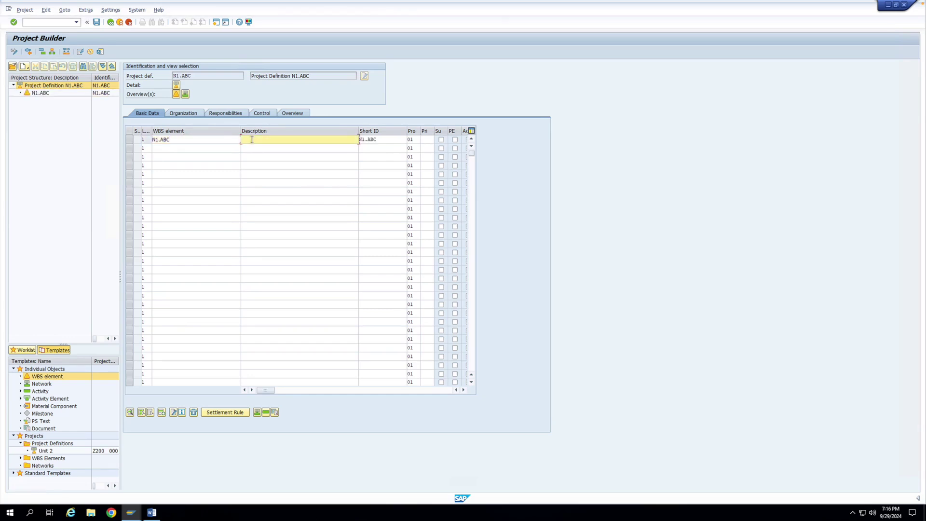
# Enter Test Project as the description of the level 1 WBS element N1.ABC.
pyautogui.write('te')
pyautogui.press('BackSpace')
pyautogui.press('BackSpace')
pyautogui.write('Test')
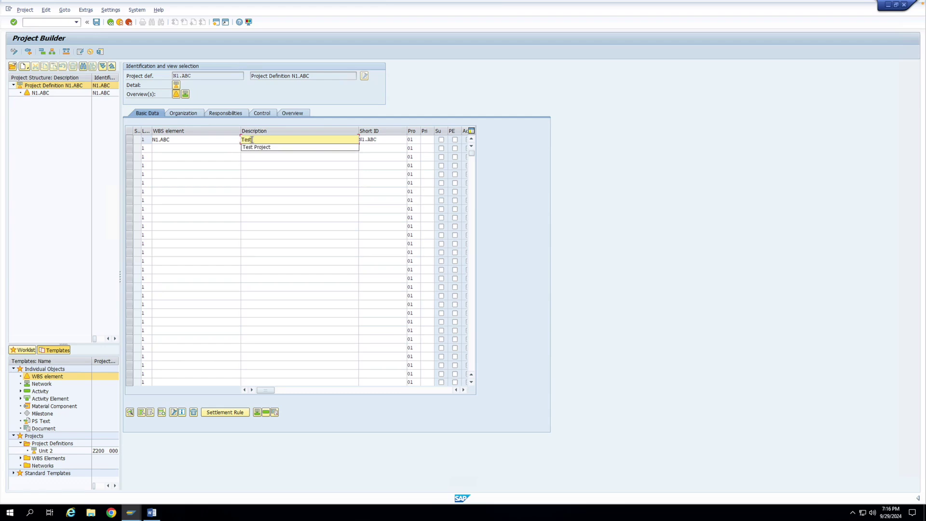
pyautogui.write(' Project')
pyautogui.press('Return')
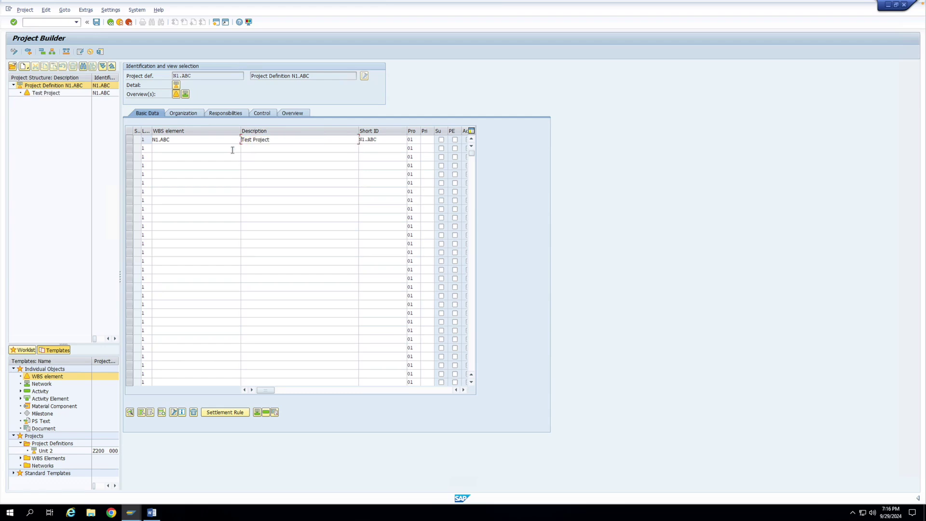
# Set the second row of the WBS overview to level 2, ready for its element number.
pyautogui.click(137, 149)
pyautogui.write('2')
pyautogui.click(166, 148)
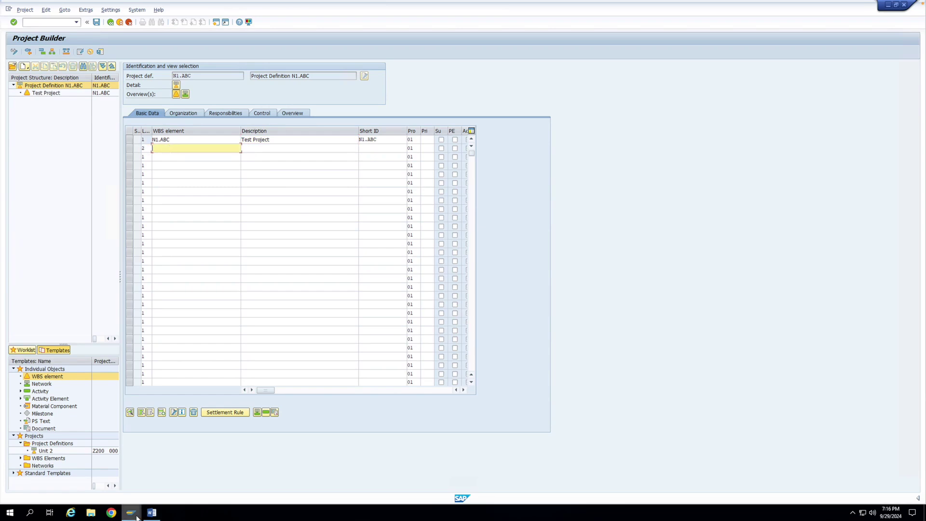
# In the customizing session, view the N1 mask under Define Project Coding Mask, and return to the Project Builder.
pyautogui.moveTo(137, 517)
pyautogui.click(129, 487)
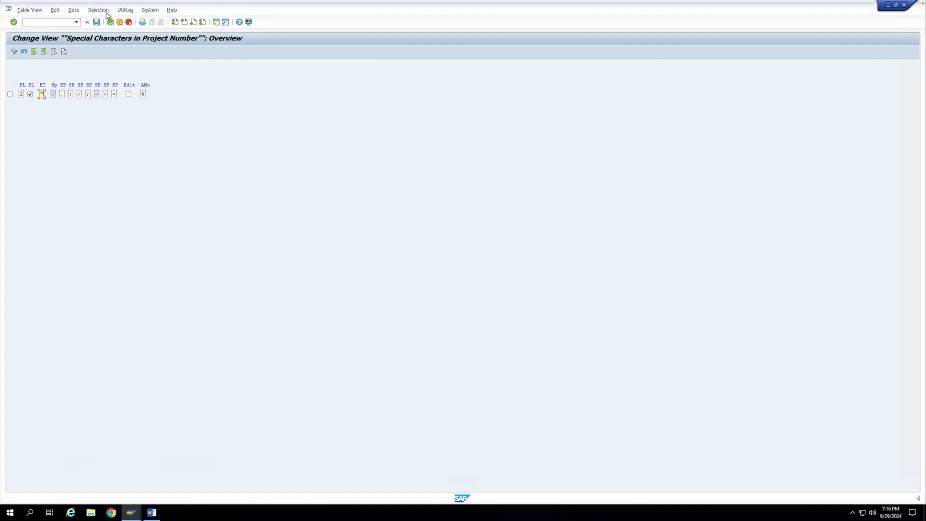
pyautogui.click(110, 23)
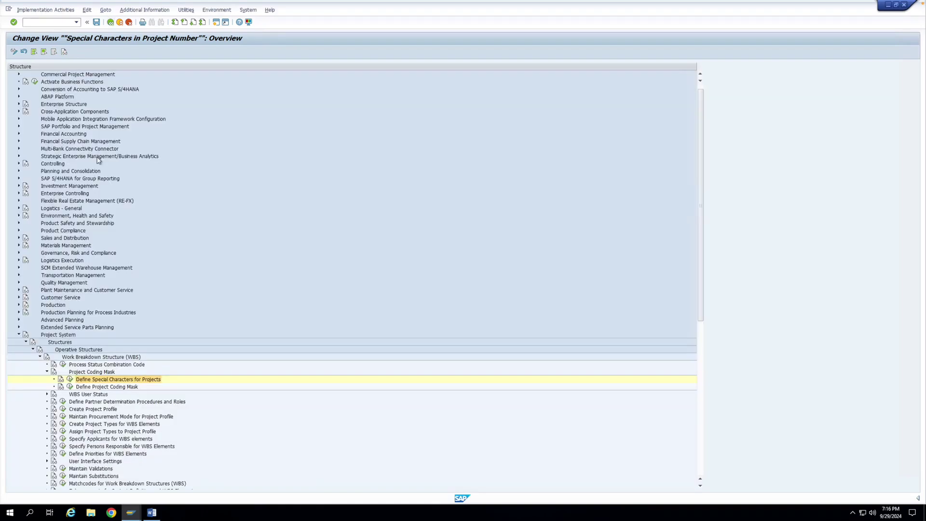
pyautogui.click(70, 388)
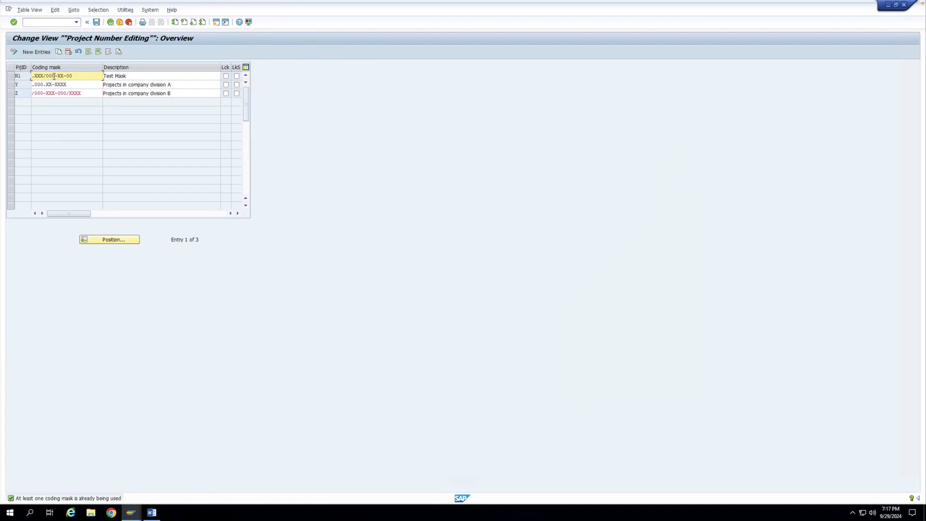
pyautogui.click(131, 513)
pyautogui.click(202, 477)
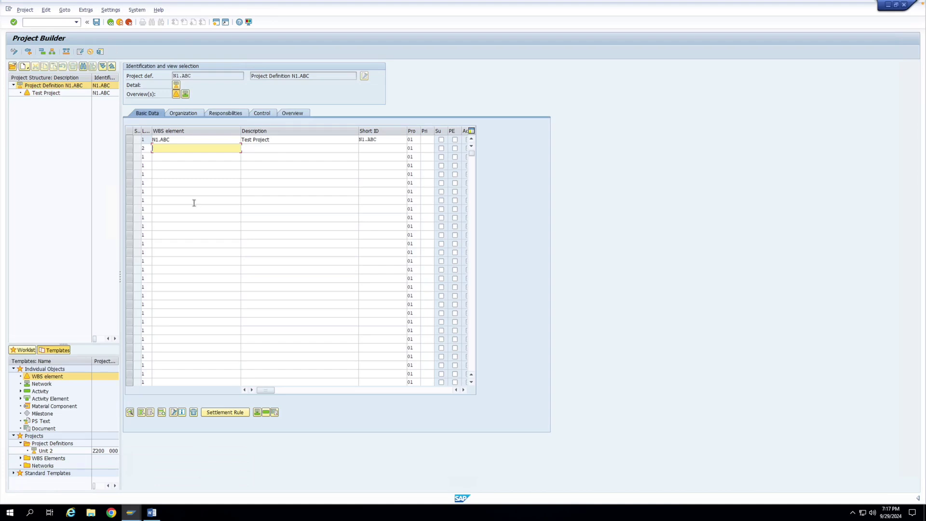
# Enter the shorthand "/1 as the level 2 WBS element number, glancing at the coding mask session for reference.
pyautogui.write("'")
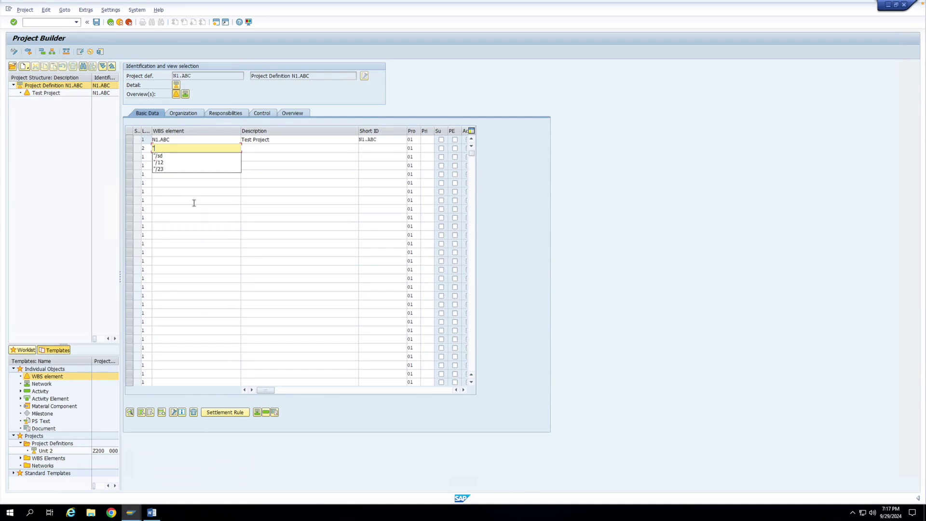
pyautogui.click(131, 513)
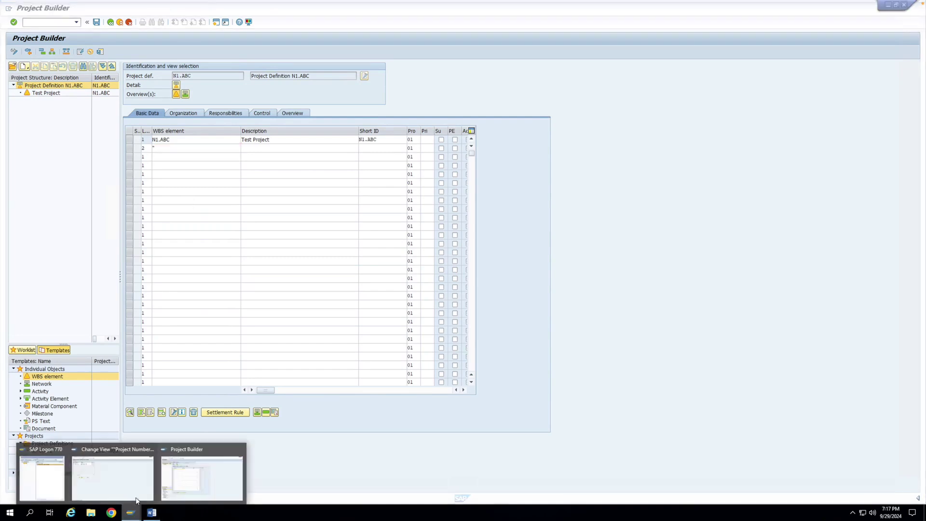
pyautogui.moveTo(131, 493)
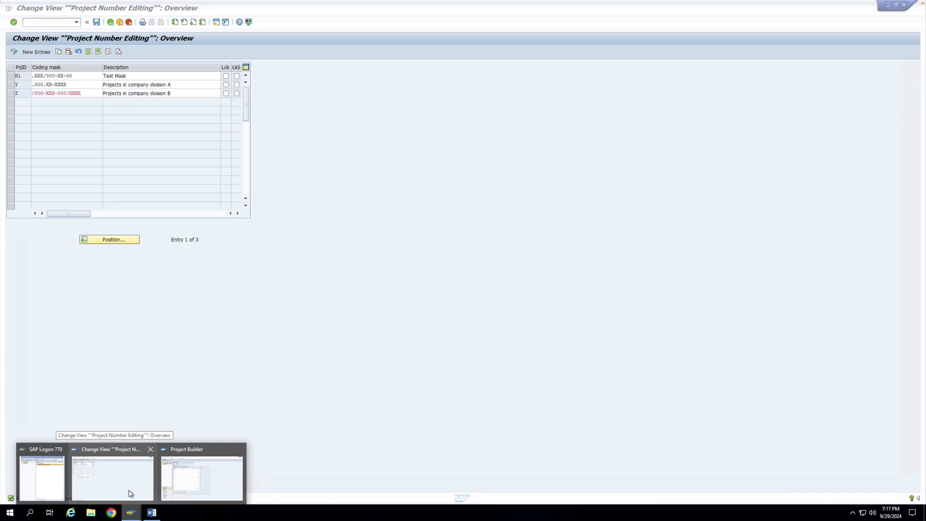
pyautogui.click(193, 485)
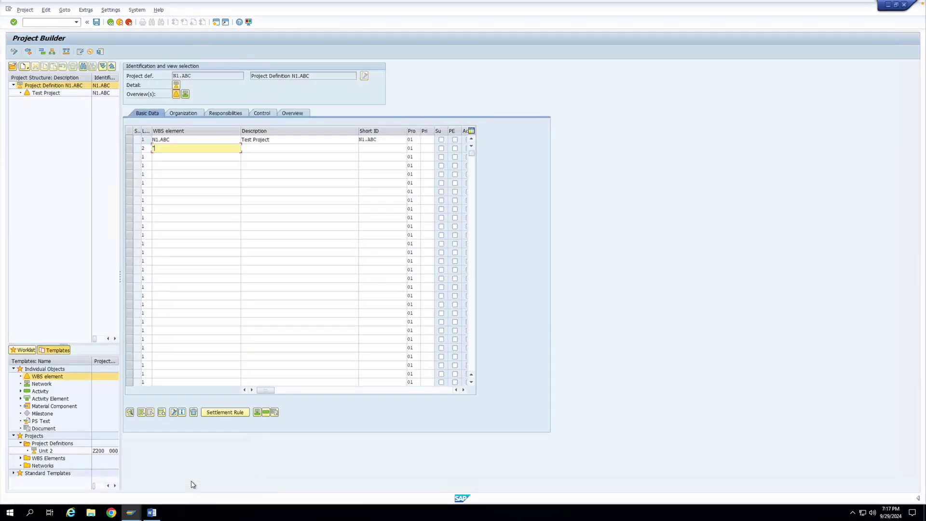
pyautogui.write('/')
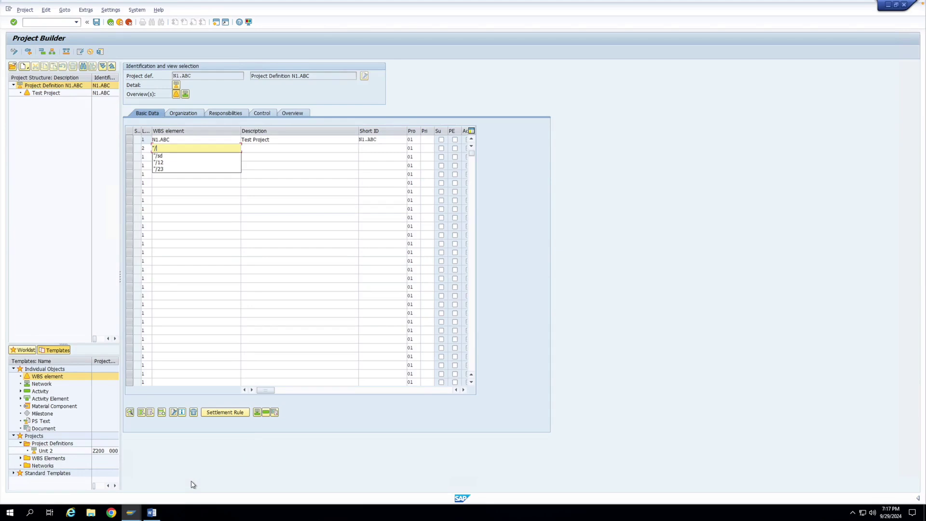
pyautogui.write('1')
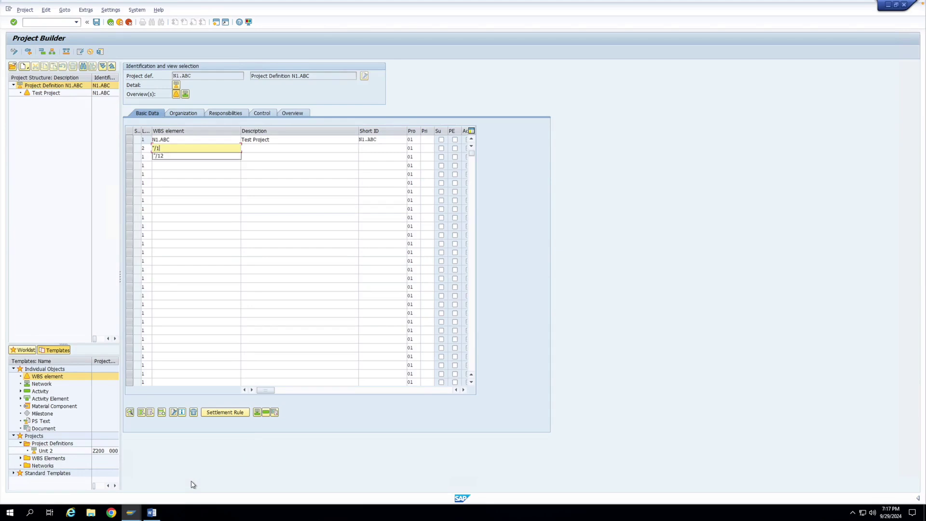
pyautogui.press('Return')
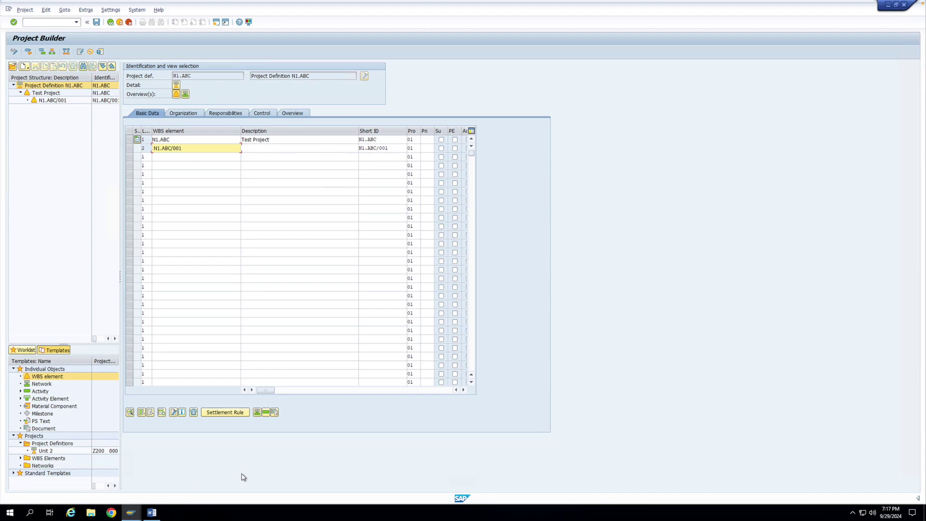
# Add another level 2 WBS element in the third row using the shorthand number "/2.
pyautogui.moveTo(171, 149); pyautogui.dragTo(153, 149)
pyautogui.click(142, 156)
pyautogui.write('2')
pyautogui.click(166, 157)
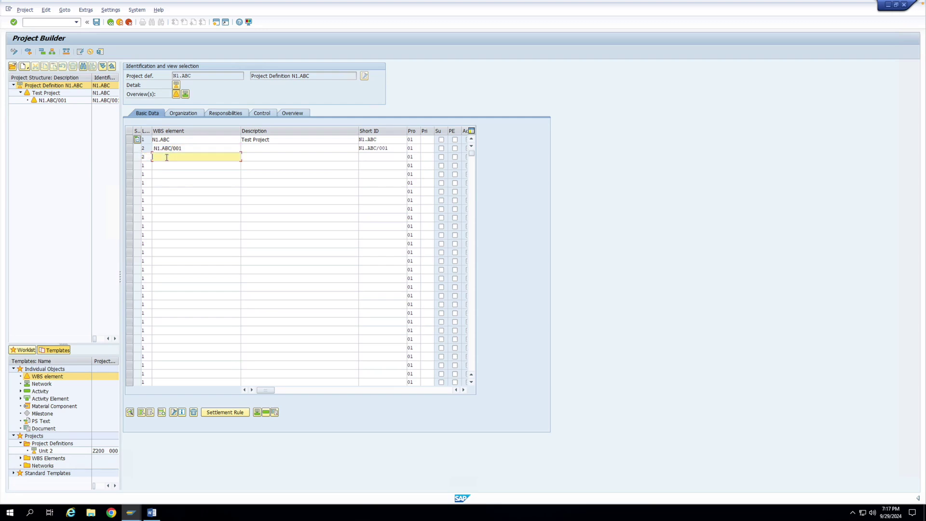
pyautogui.write("'")
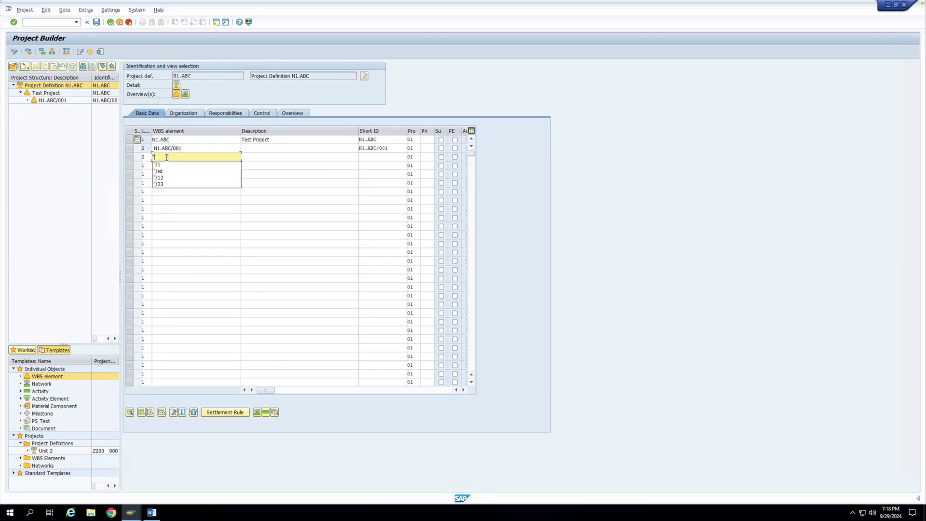
pyautogui.write('/2')
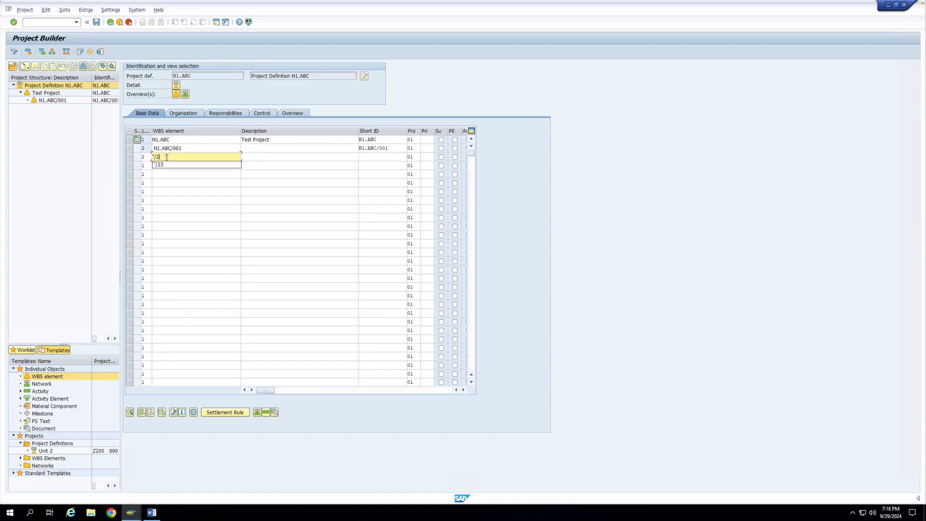
pyautogui.press('Return')
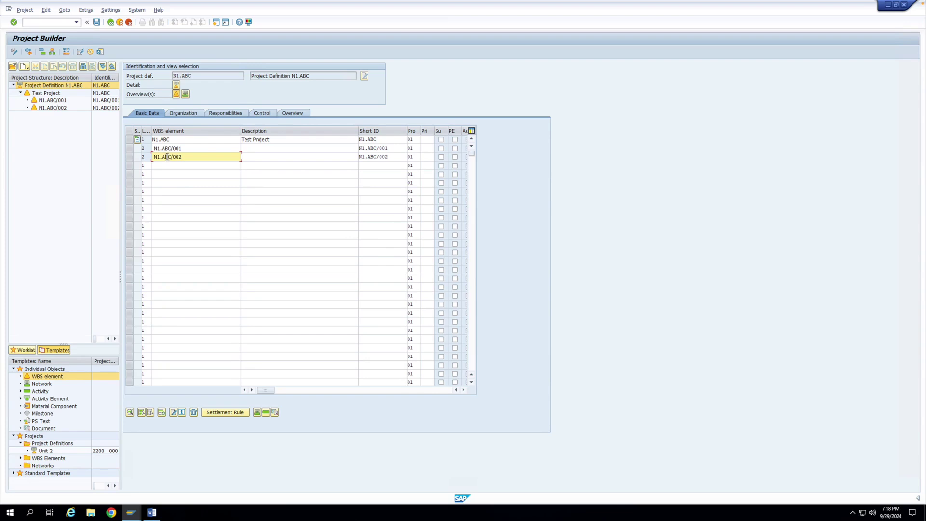
# In the customizing session, leave the coding mask table and review the settings under Define Special Characters for Projects.
pyautogui.moveTo(130, 512)
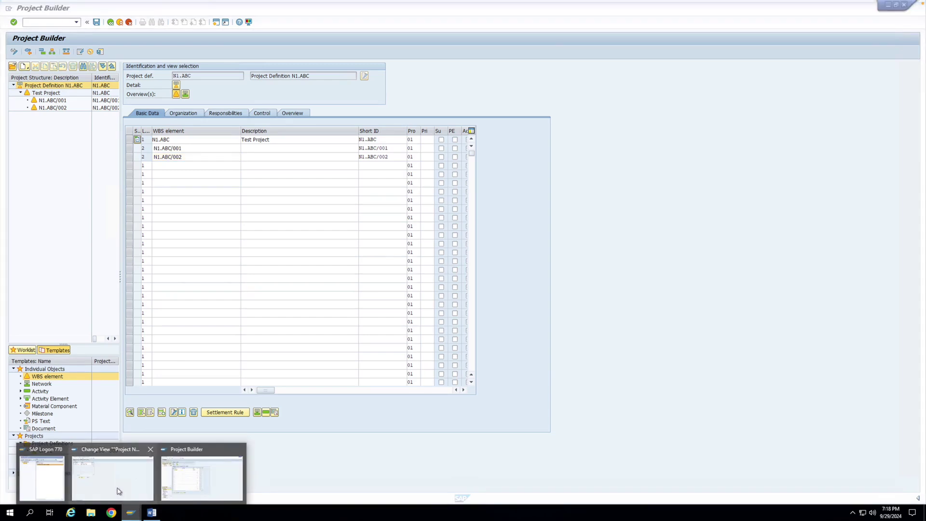
pyautogui.click(115, 490)
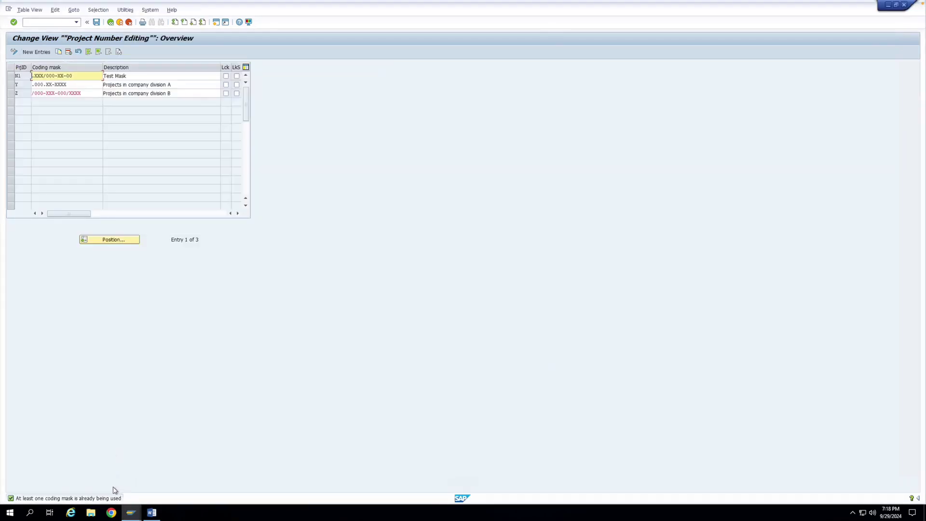
pyautogui.click(110, 22)
pyautogui.click(110, 23)
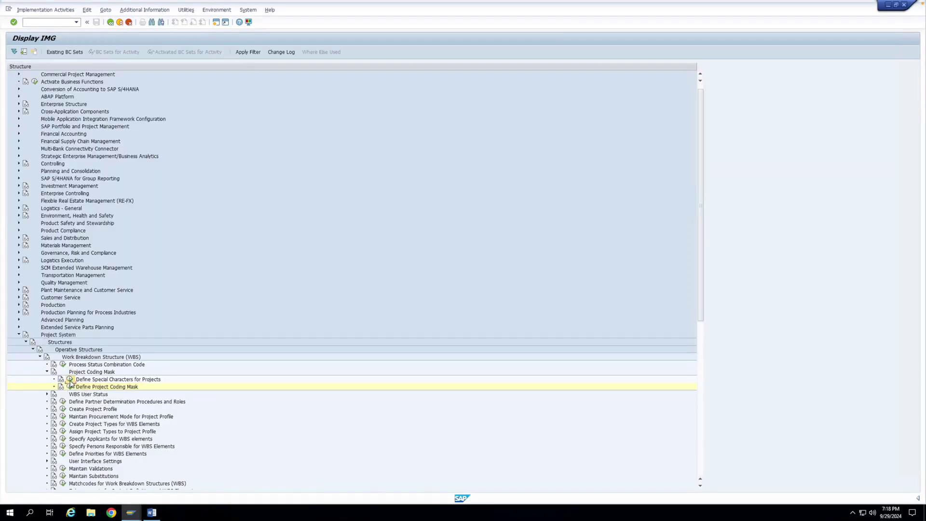
pyautogui.click(77, 380)
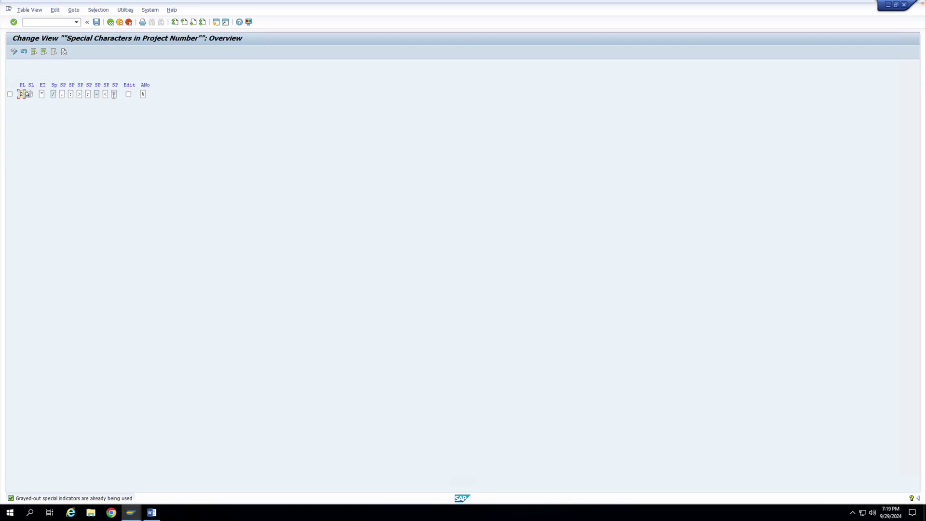
pyautogui.click(53, 94)
pyautogui.moveTo(131, 511)
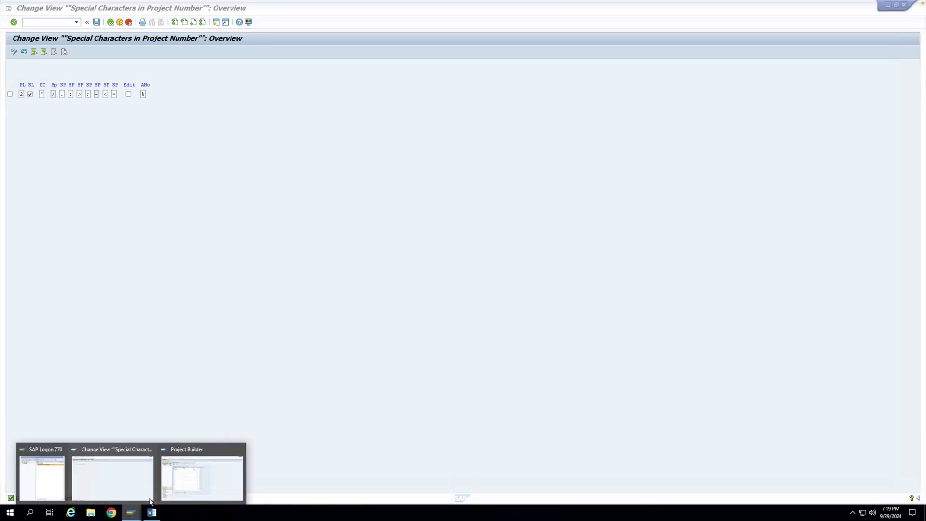
# Return to the Project Builder and exit project N1.ABC without saving.
pyautogui.click(234, 488)
pyautogui.click(121, 24)
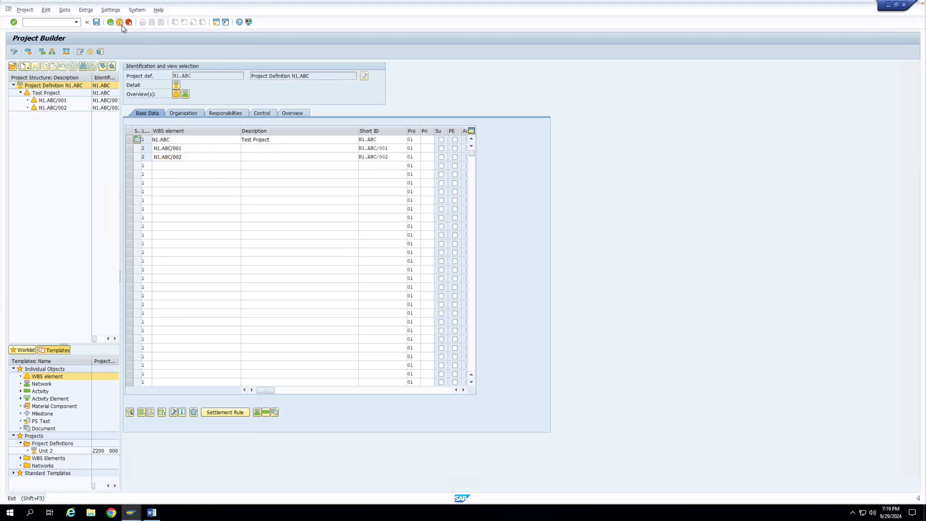
pyautogui.click(153, 172)
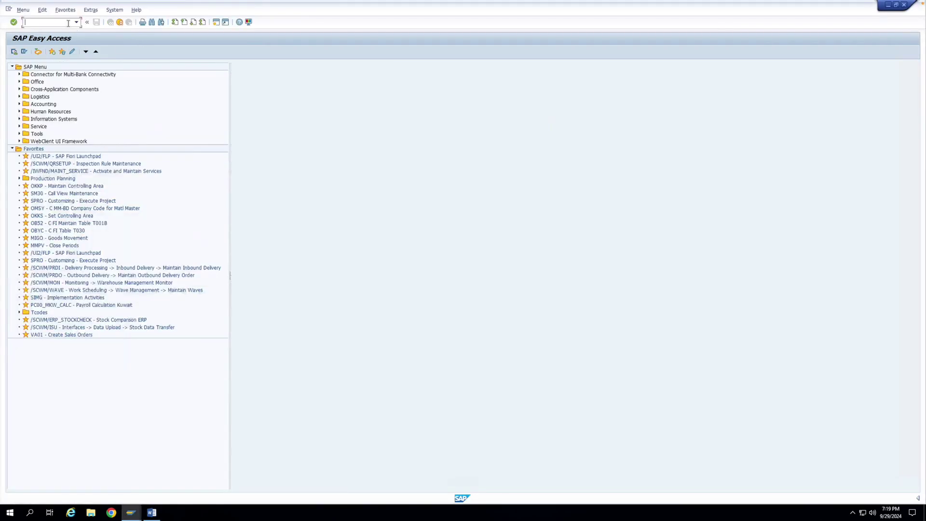
# Reopen the Project Builder with transaction cj20n and start a new project definition.
pyautogui.write('cj20')
pyautogui.press('Return')
pyautogui.click(25, 68)
pyautogui.click(37, 77)
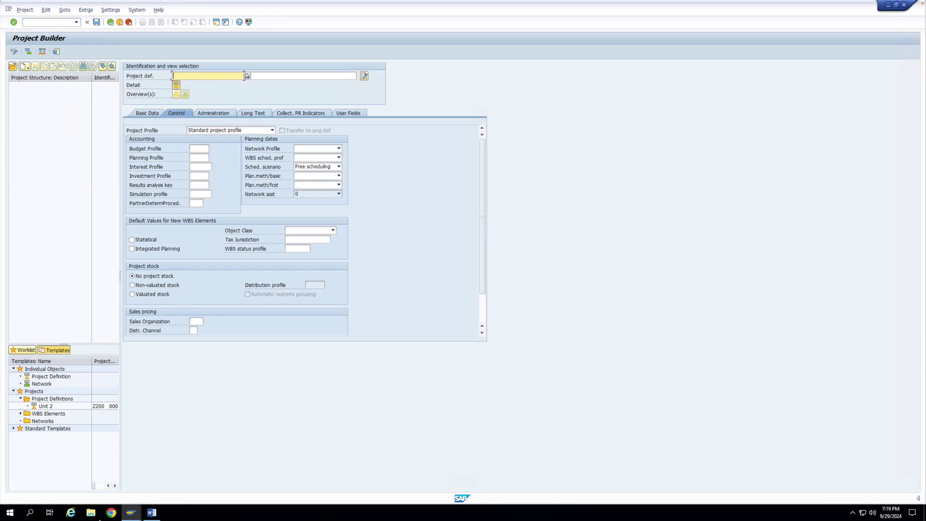
# In the customizing session, leave the special characters settings and review the masks under Define Project Coding Mask.
pyautogui.moveTo(131, 515)
pyautogui.click(116, 470)
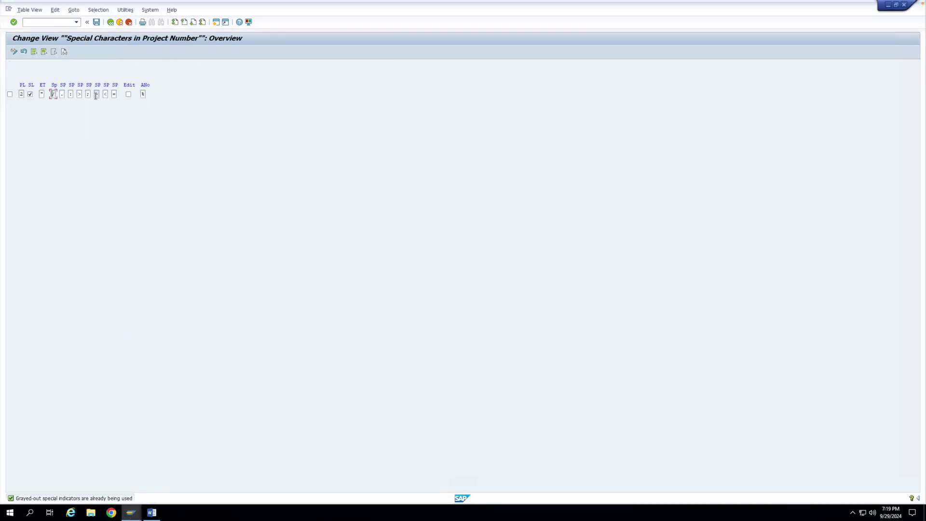
pyautogui.click(111, 22)
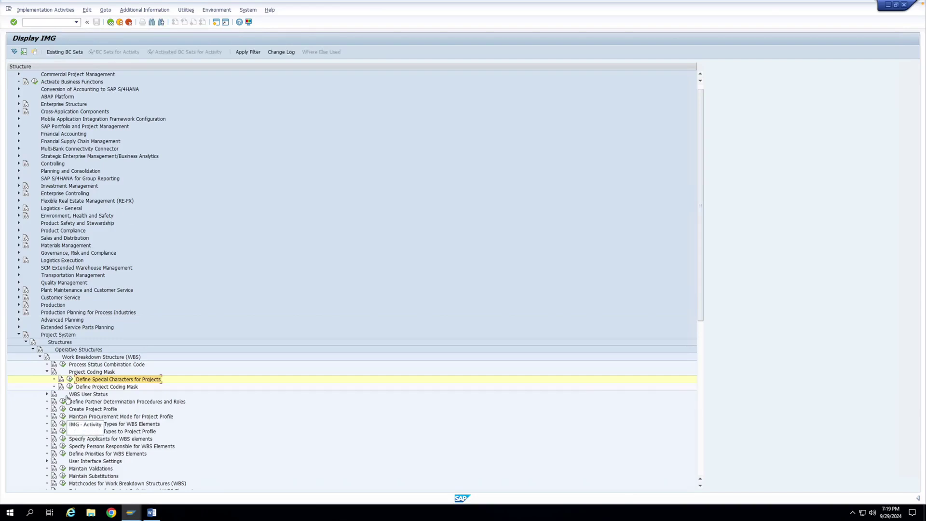
pyautogui.click(70, 387)
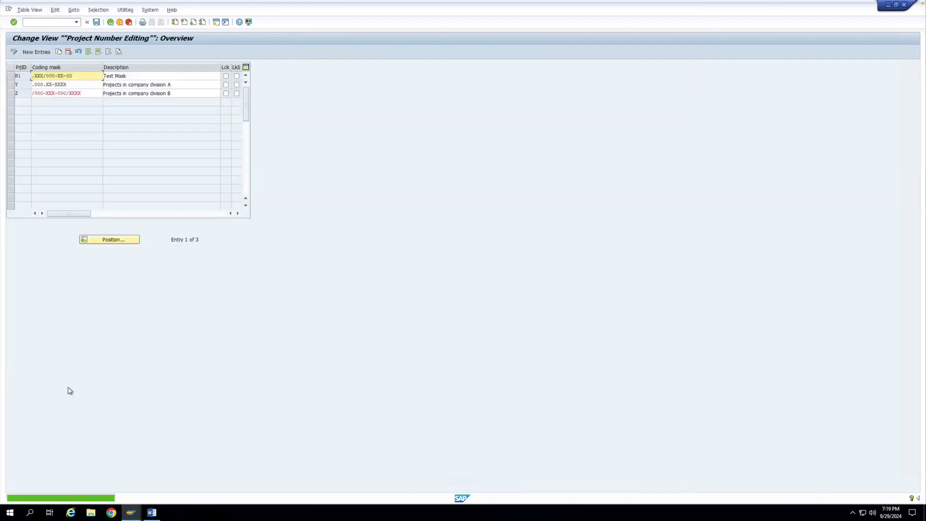
# In the Project Builder session, create the project definition A1234.
pyautogui.moveTo(131, 512)
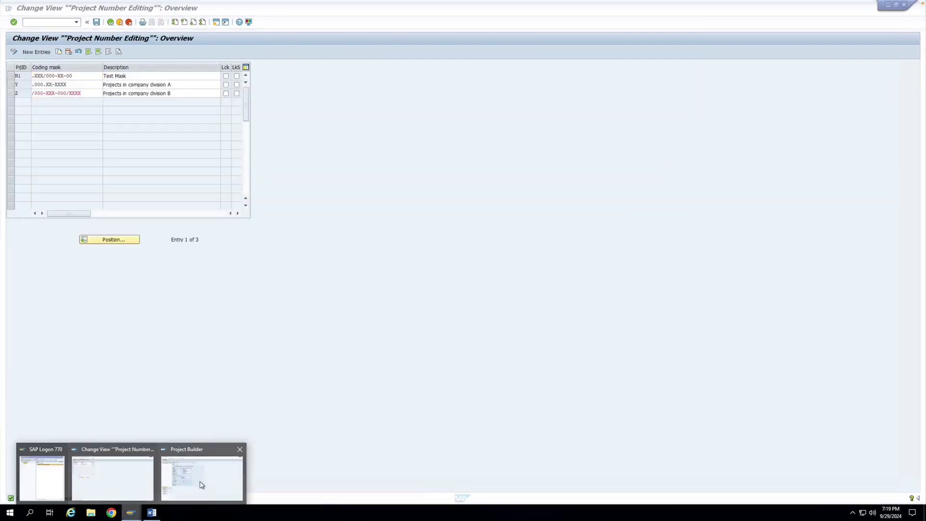
pyautogui.click(202, 482)
pyautogui.write('A1234')
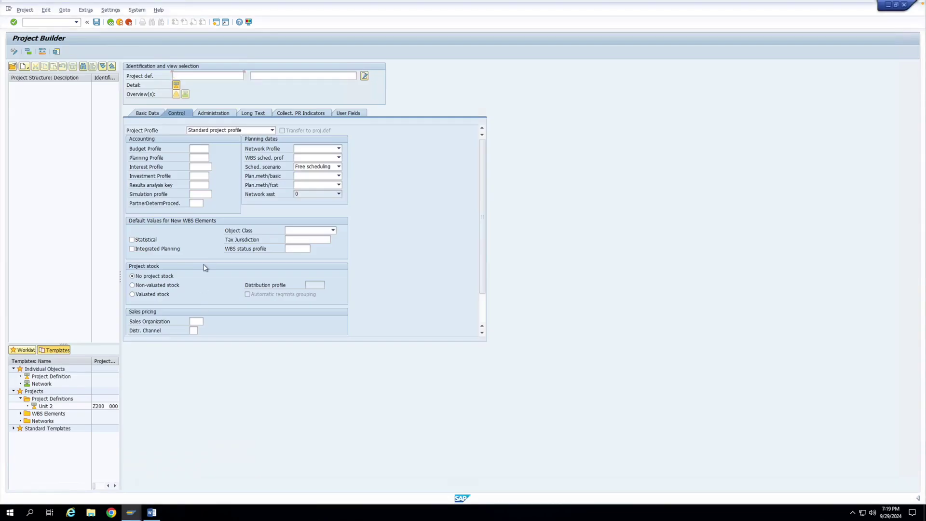
pyautogui.press('Return')
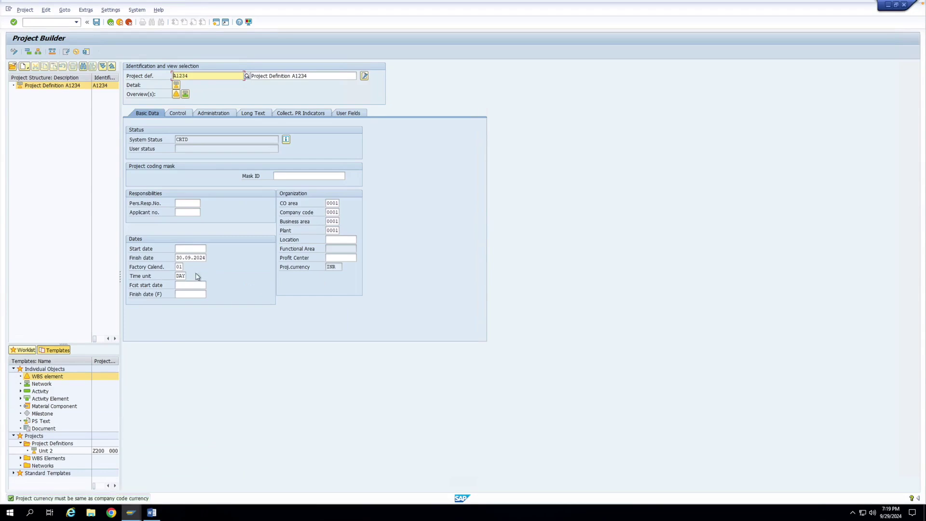
# In the customizing session, activate the Edit indicator under Define Special Characters for Projects and save the setting.
pyautogui.moveTo(130, 512)
pyautogui.click(118, 490)
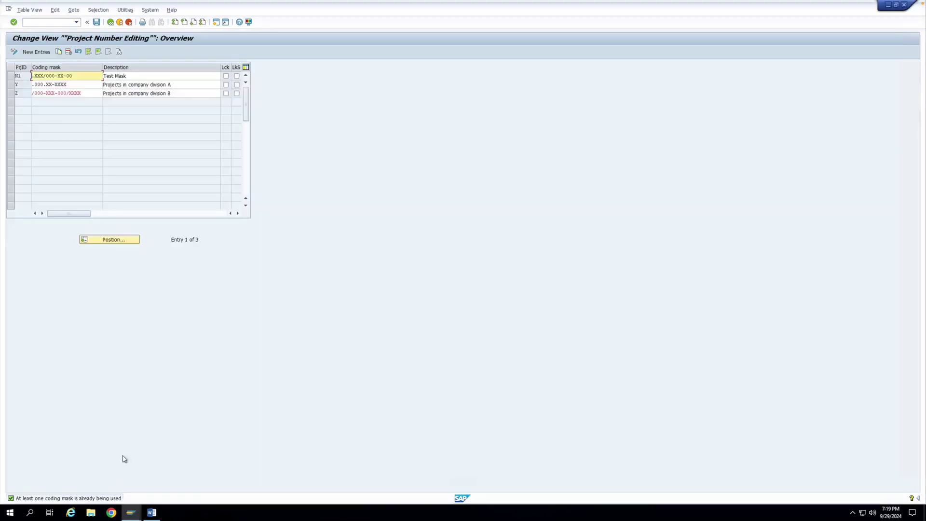
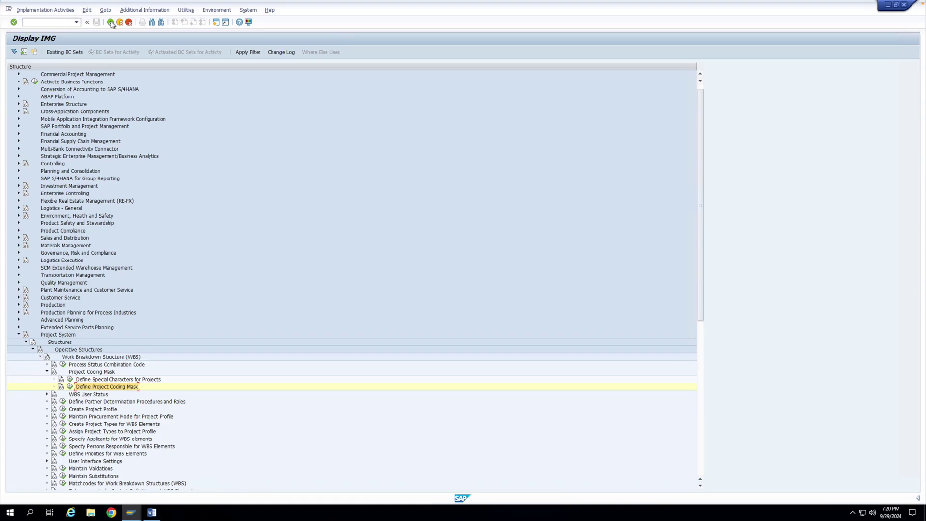
pyautogui.click(70, 380)
pyautogui.click(129, 95)
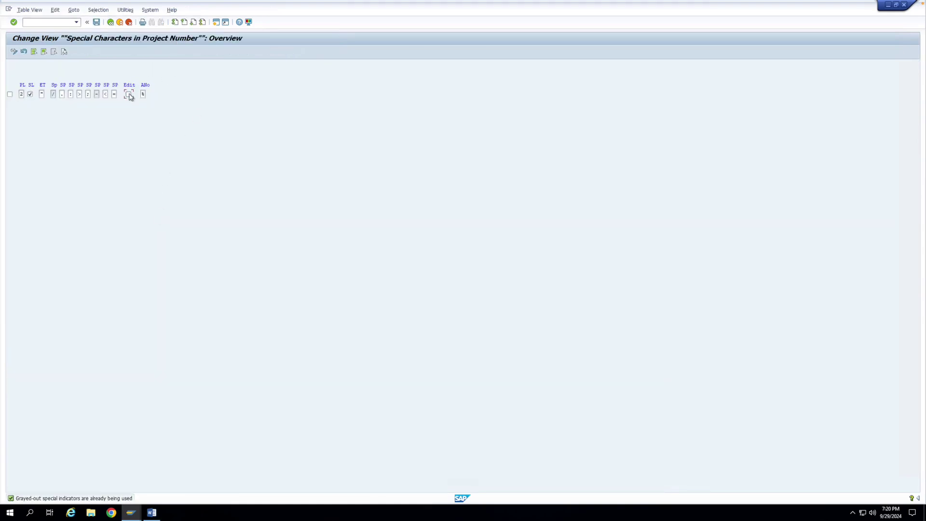
pyautogui.click(97, 23)
pyautogui.click(122, 140)
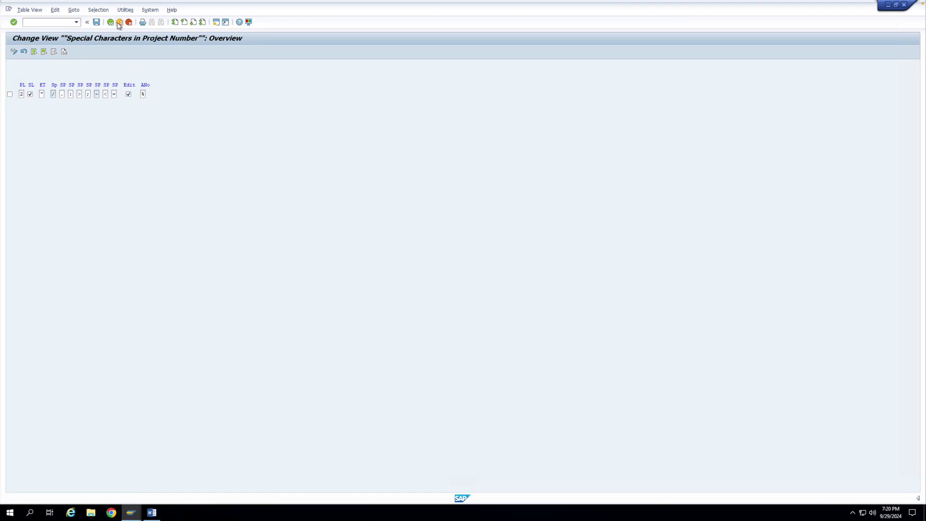
# Close the customizing session and exit project A1234 without saving.
pyautogui.click(120, 23)
pyautogui.click(119, 23)
pyautogui.click(120, 23)
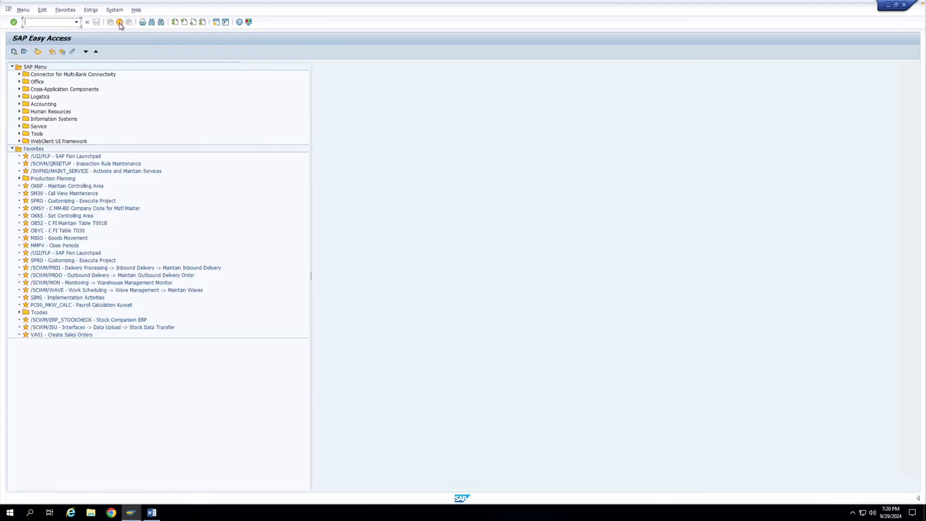
pyautogui.click(120, 23)
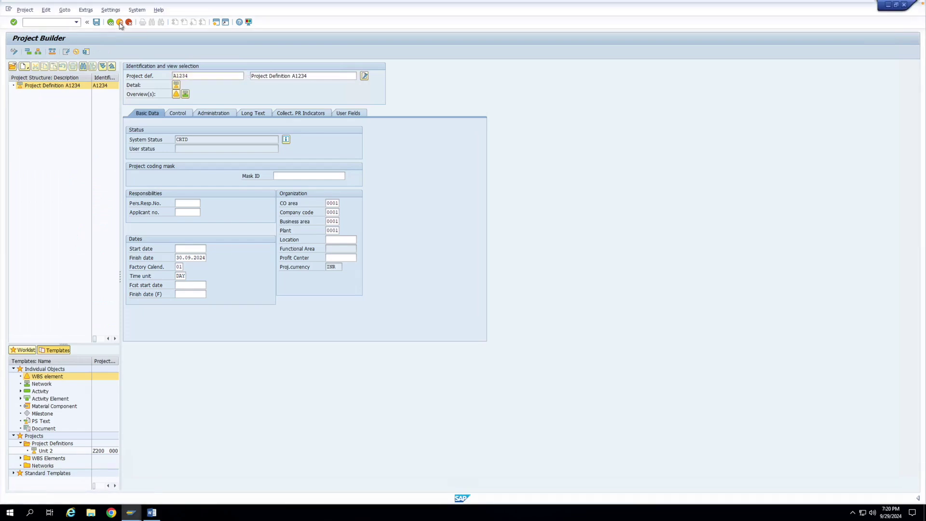
pyautogui.click(120, 23)
pyautogui.click(153, 170)
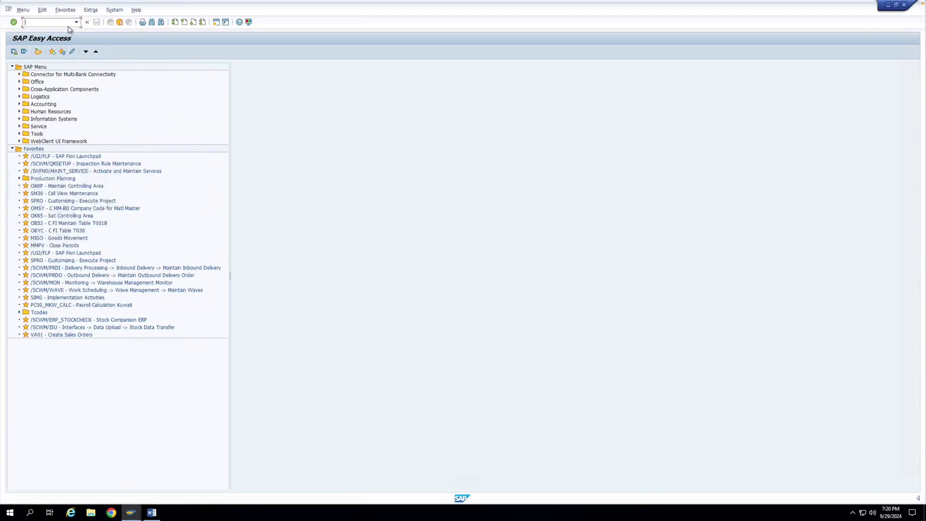
# Reopen the Project Builder with transaction cj20n, try to create project definition A1234 again, and close the message help.
pyautogui.write('cj20n')
pyautogui.press('Return')
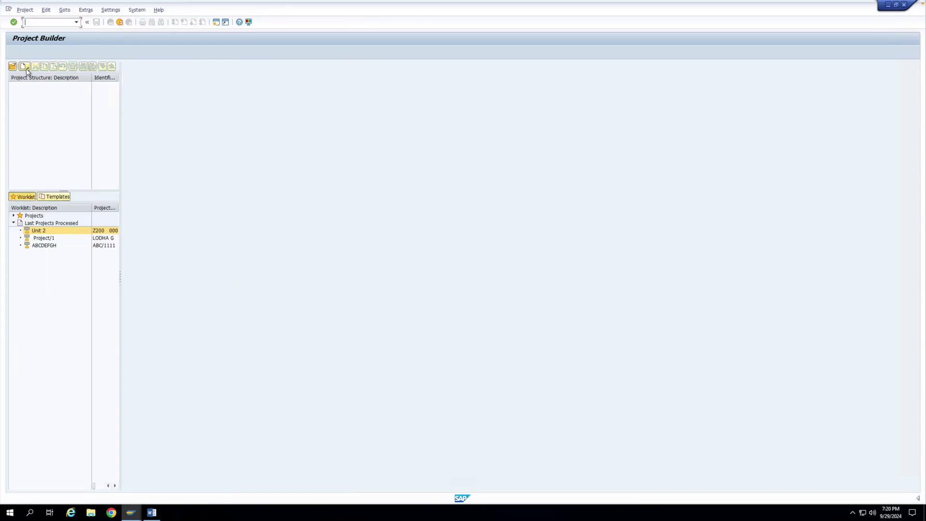
pyautogui.click(24, 67)
pyautogui.click(34, 78)
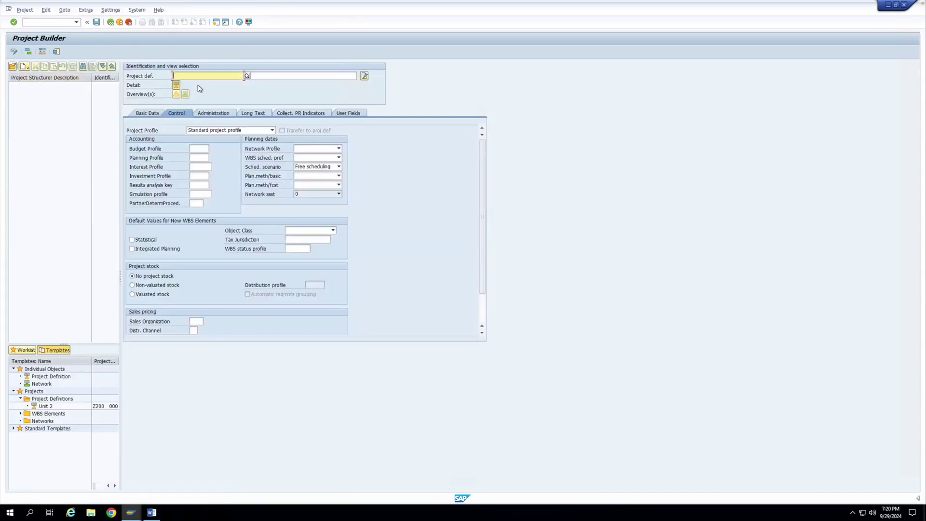
pyautogui.write('A1234')
pyautogui.press('Return')
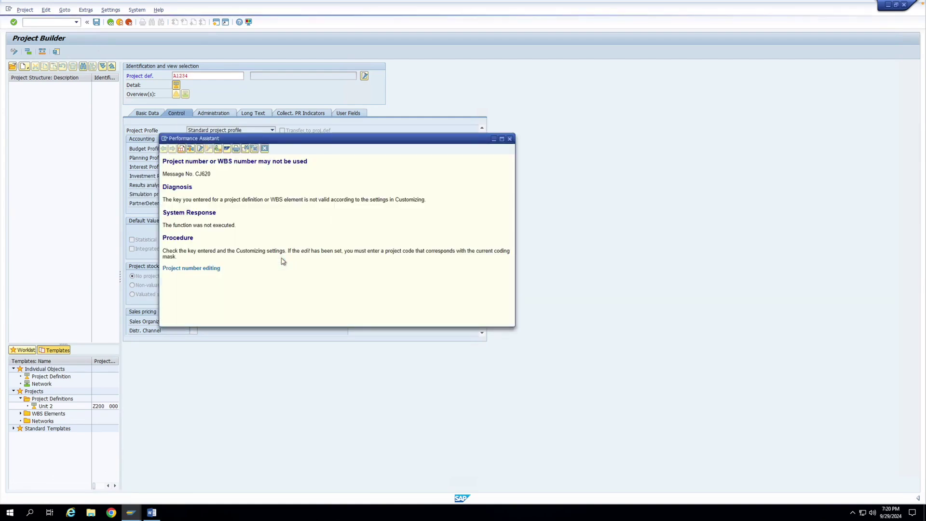
pyautogui.click(265, 148)
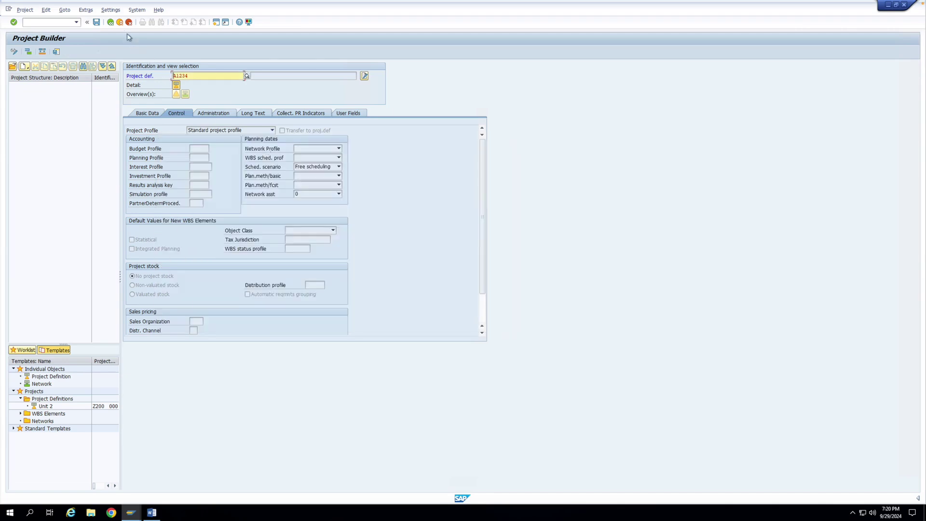
pyautogui.press('Return')
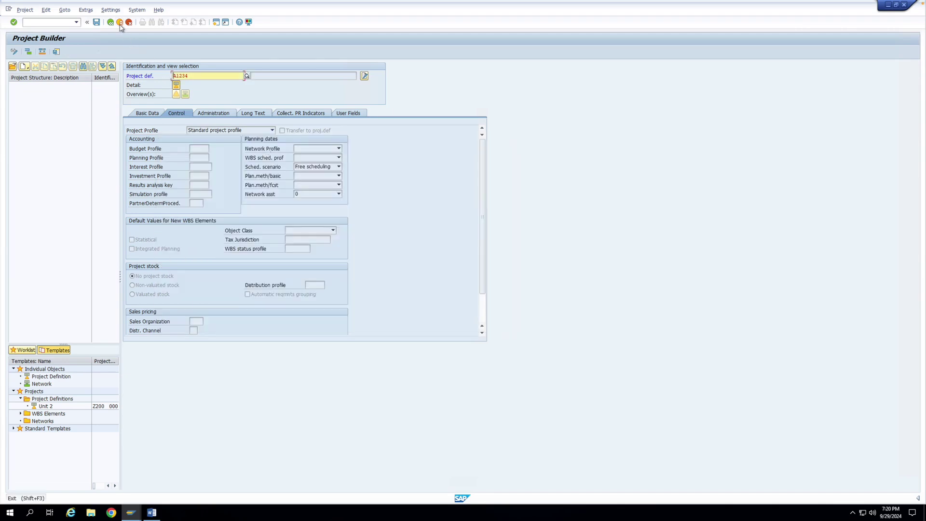
# Open a new session and display the SAP customizing implementation guide with transaction SPRO.
pyautogui.click(216, 23)
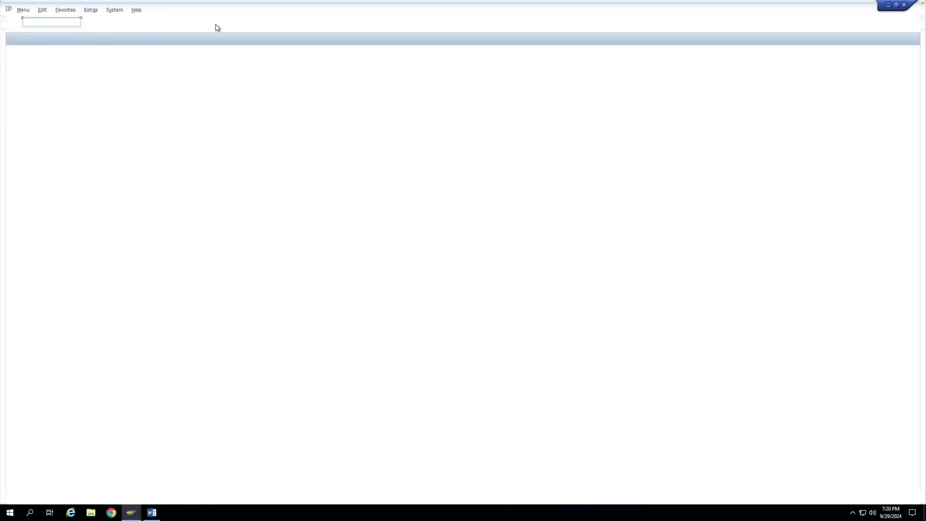
pyautogui.write('SPRO')
pyautogui.press('Return')
pyautogui.click(37, 53)
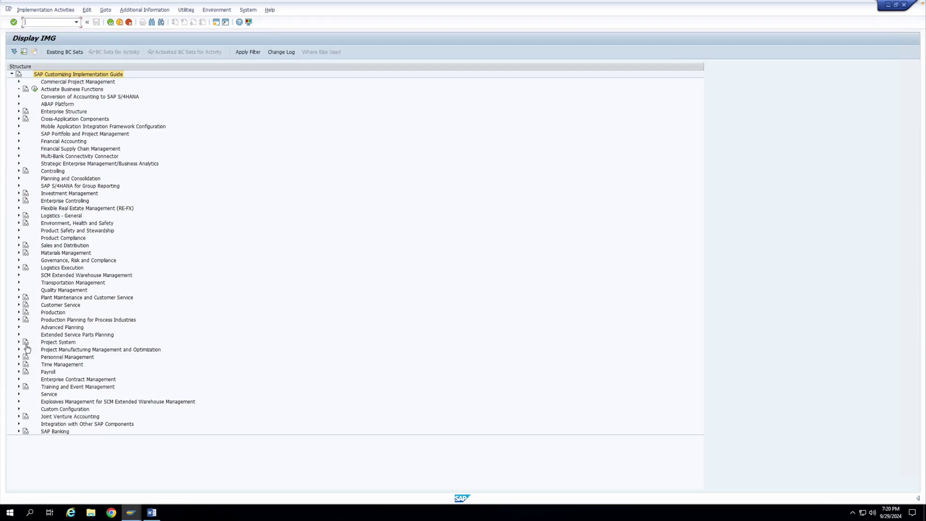
# Under Project System > Structures > Operative Structures > Work Breakdown Structure (WBS) > Project Coding Mask, view Define Special Characters for Projects.
pyautogui.doubleClick(26, 343)
pyautogui.click(26, 342)
pyautogui.click(32, 349)
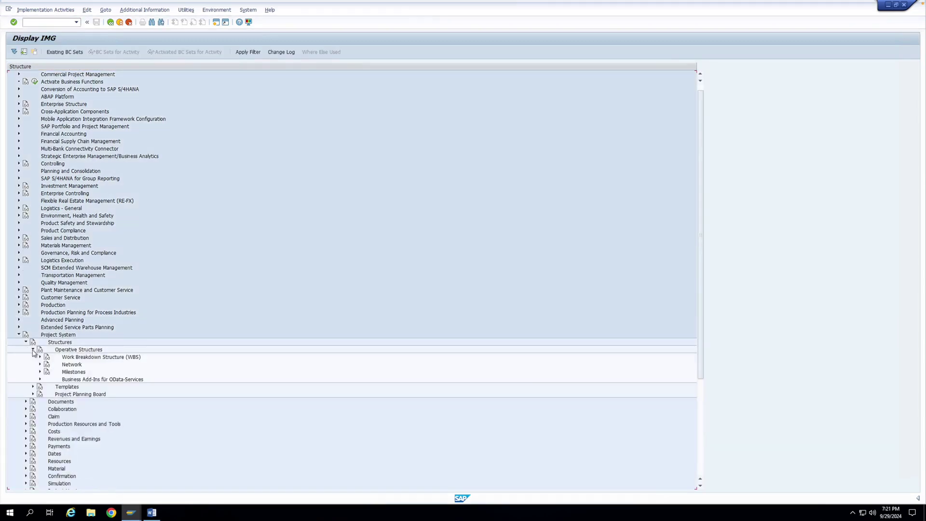
pyautogui.click(40, 358)
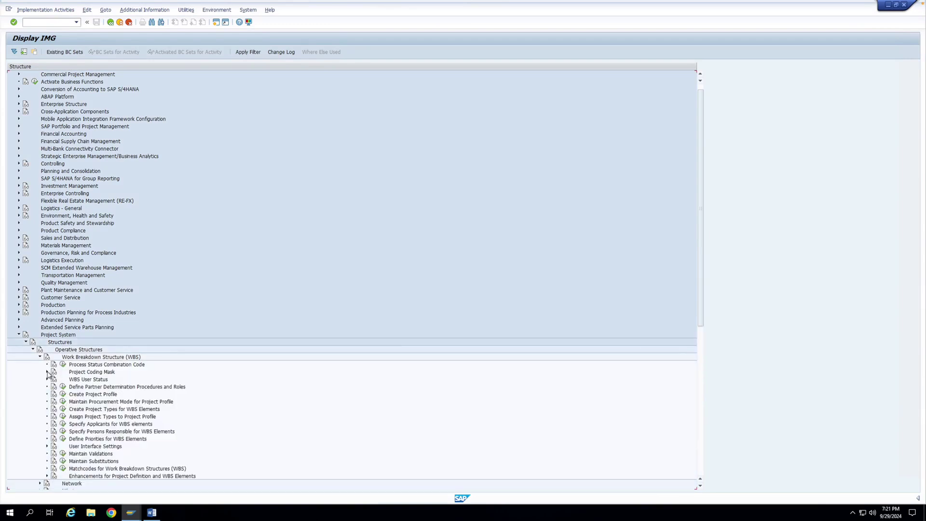
pyautogui.click(47, 372)
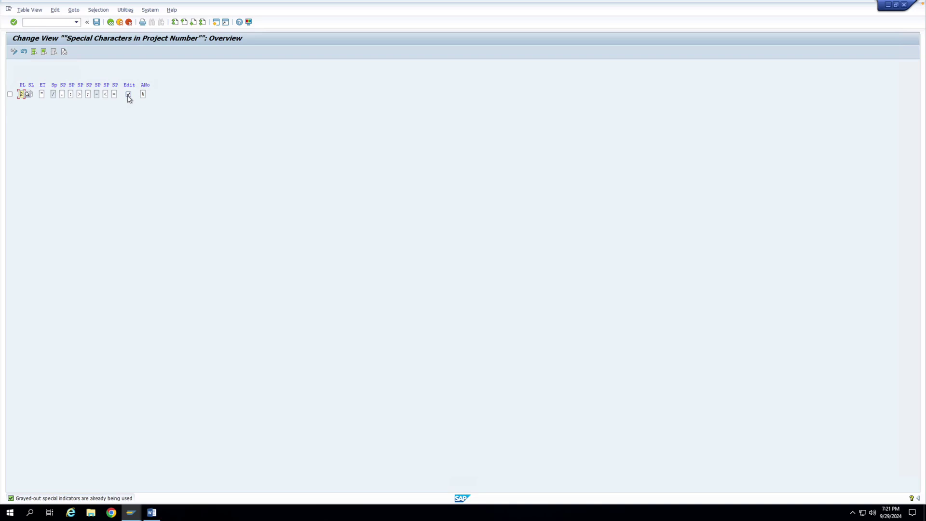
# Check the A1234 entry in the Project Builder session against the Edit indicator in the special characters session.
pyautogui.click(131, 512)
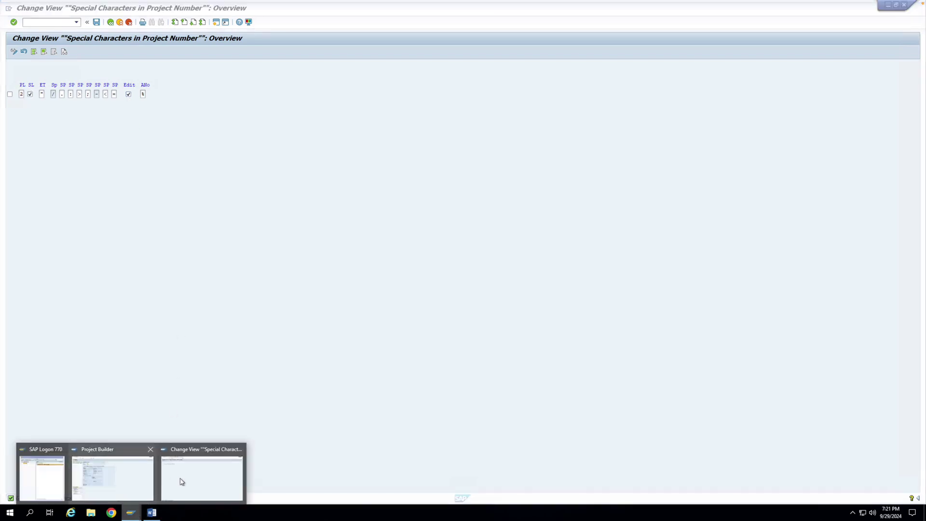
pyautogui.click(135, 483)
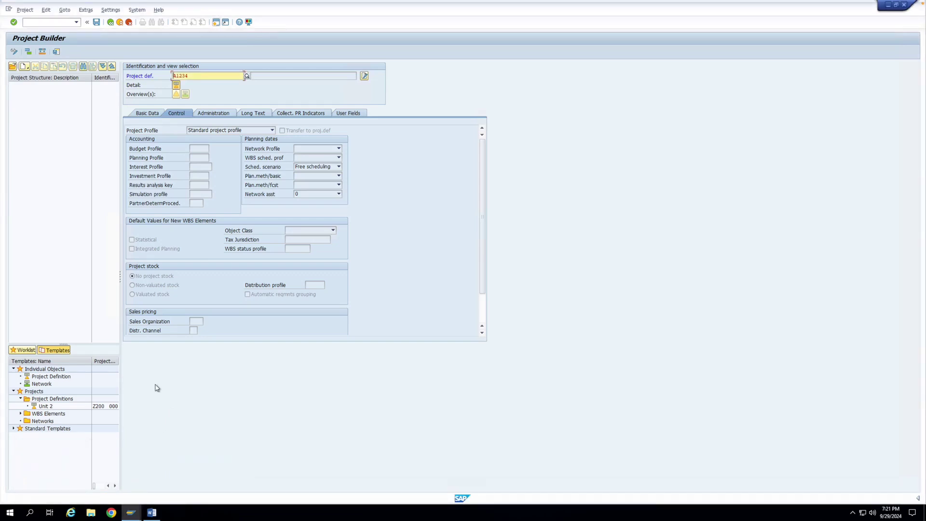
pyautogui.click(135, 512)
pyautogui.click(190, 492)
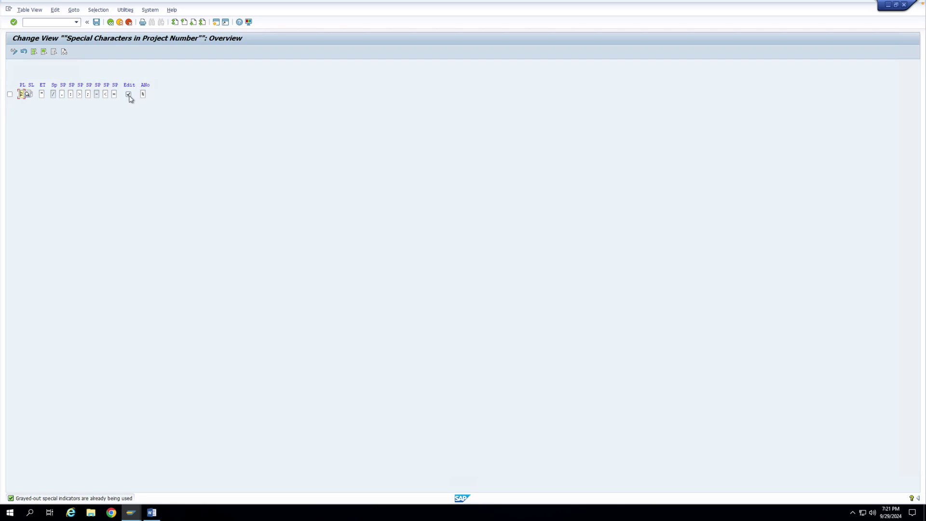
# Read the field help for the ANo (automatic number assignment) character, and close it.
pyautogui.click(143, 94)
pyautogui.press('F1')
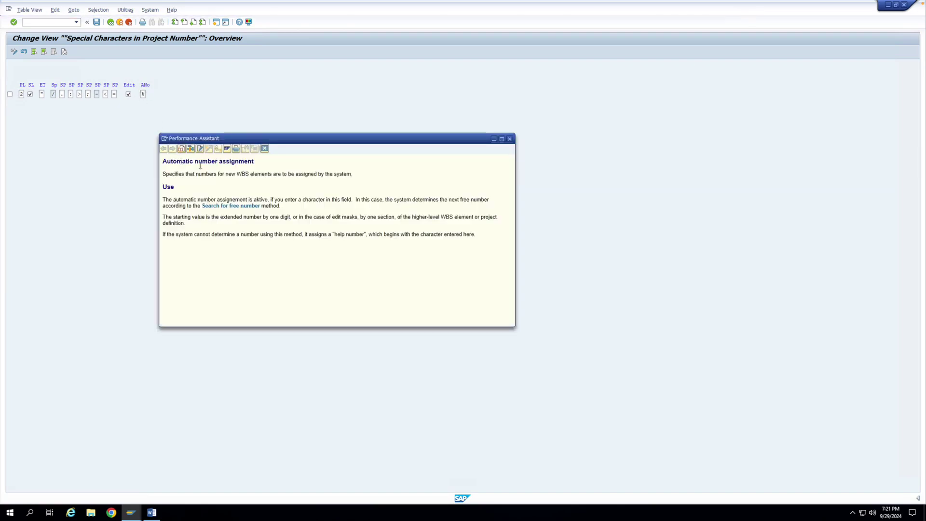
pyautogui.click(265, 152)
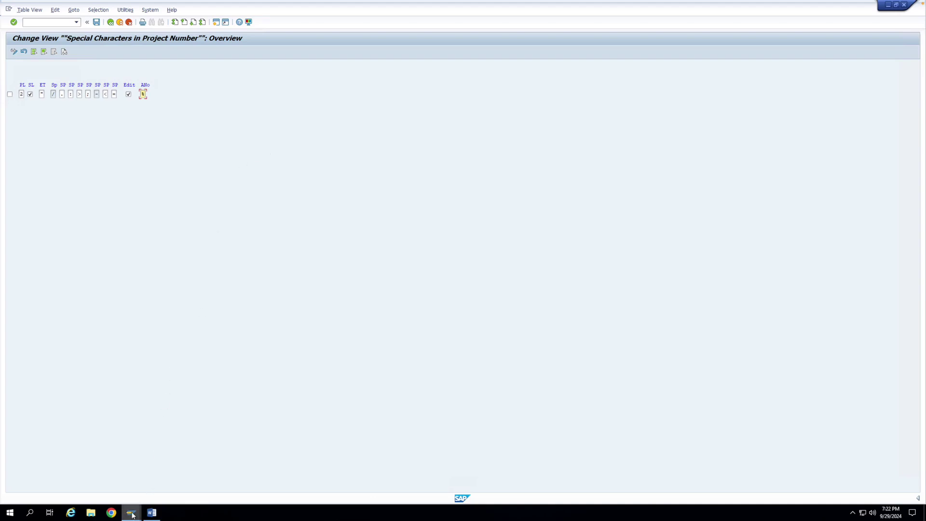
# In the Project Builder, replace the project definition number A1234 with N1.ABC, and exit the project without saving.
pyautogui.moveTo(132, 516)
pyautogui.click(192, 476)
pyautogui.click(113, 473)
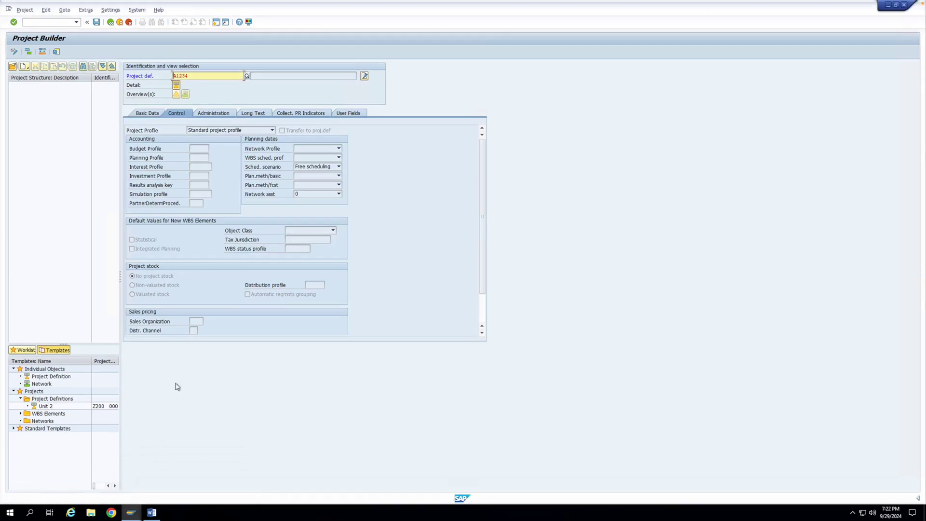
pyautogui.moveTo(191, 77); pyautogui.dragTo(162, 76)
pyautogui.press('BackSpace')
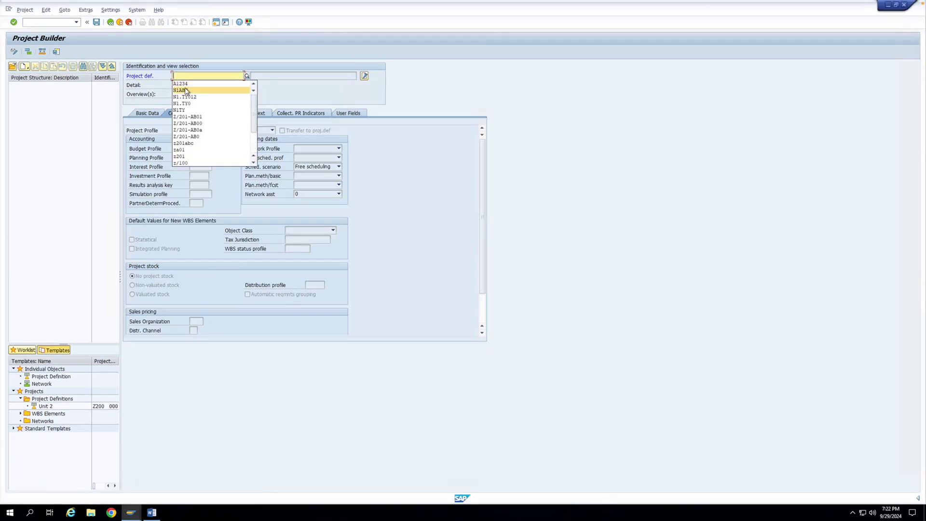
pyautogui.click(186, 90)
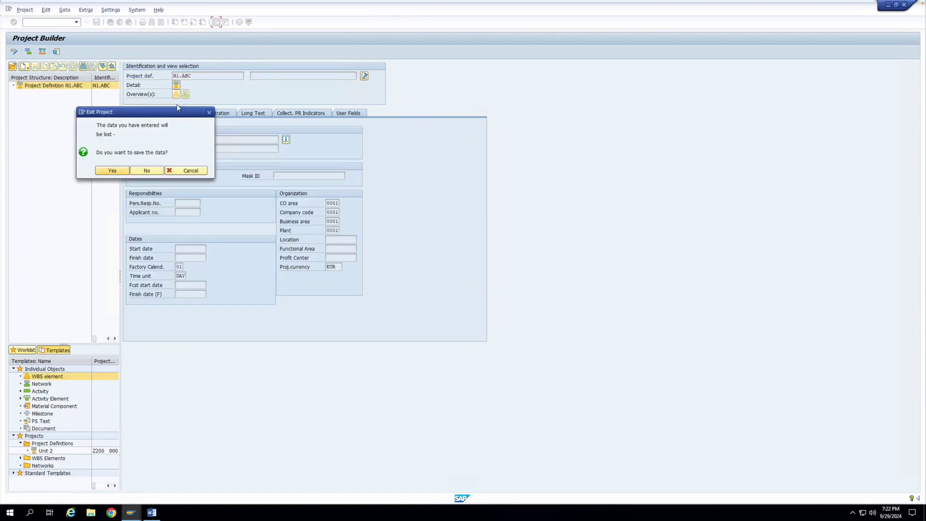
pyautogui.click(156, 173)
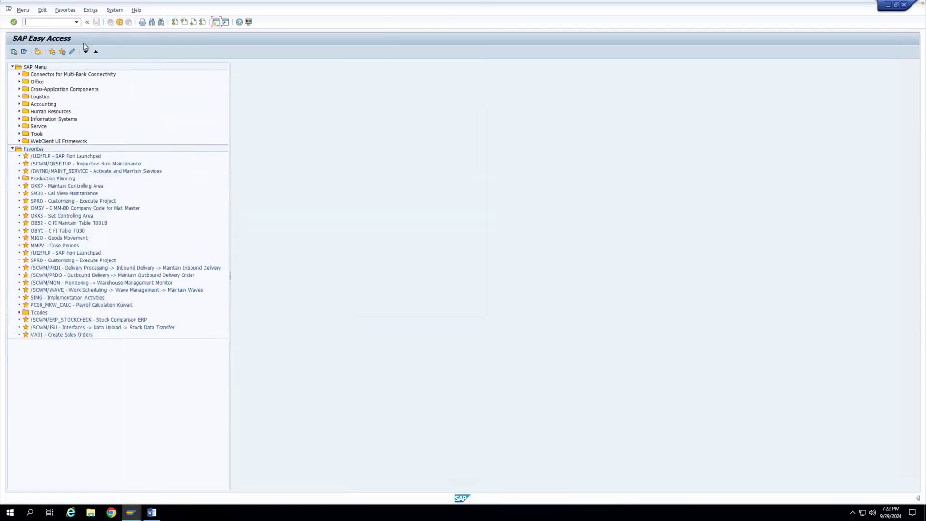
# Start the Project Builder (CJ20N) and create a new project with the project definition number N1ABC.
pyautogui.click(76, 22)
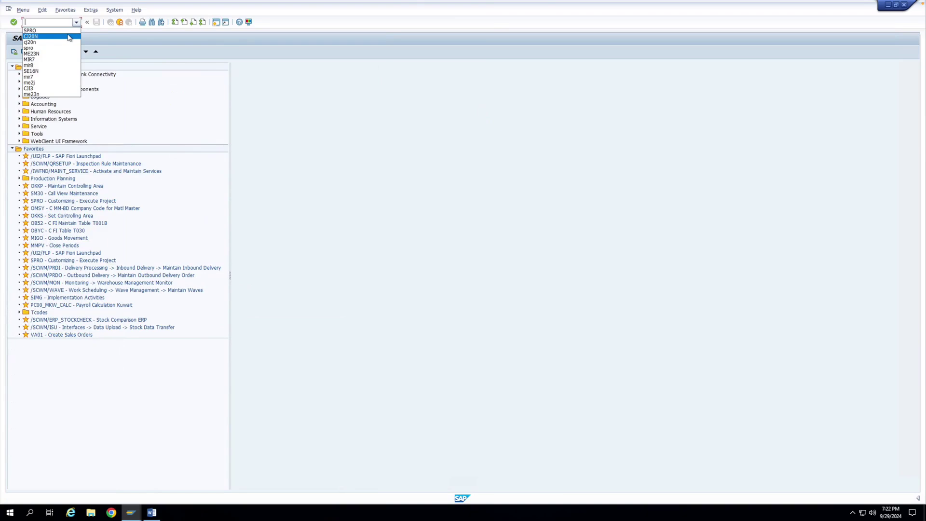
pyautogui.click(68, 37)
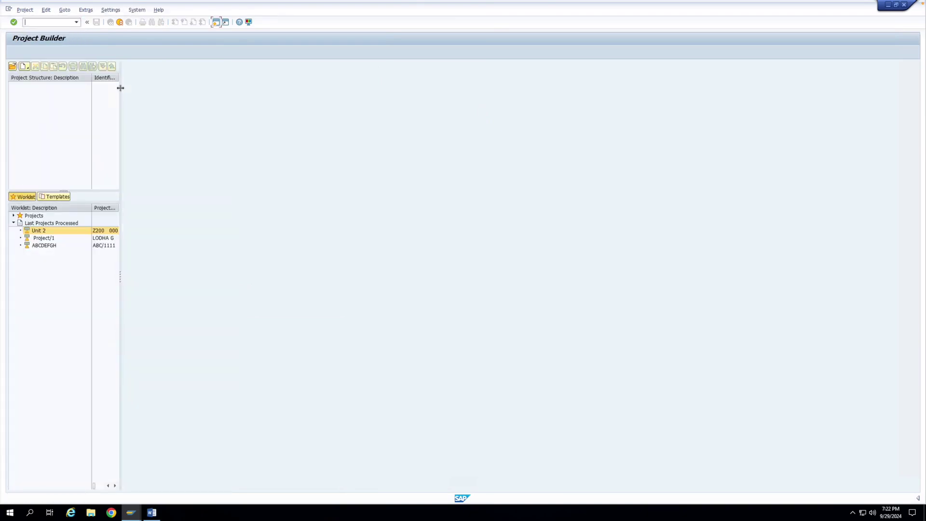
pyautogui.click(23, 66)
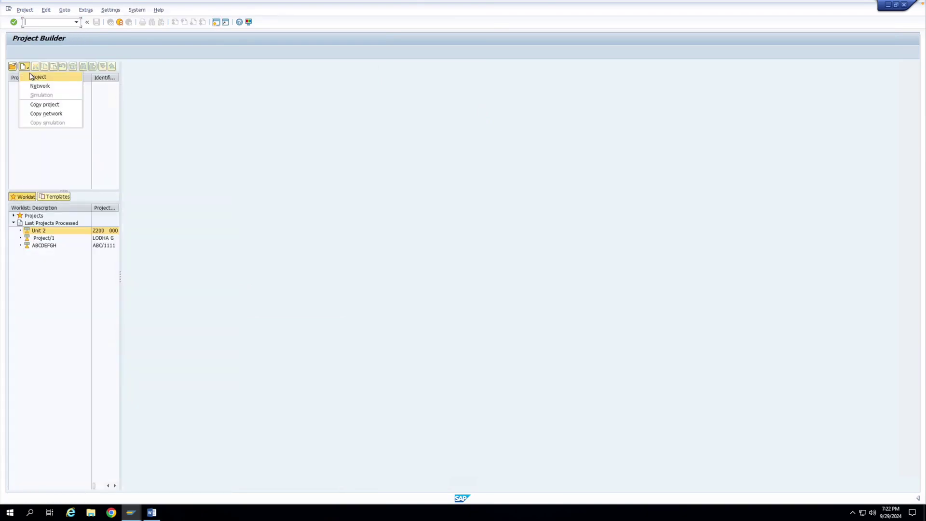
pyautogui.click(31, 76)
pyautogui.write('N1ABC')
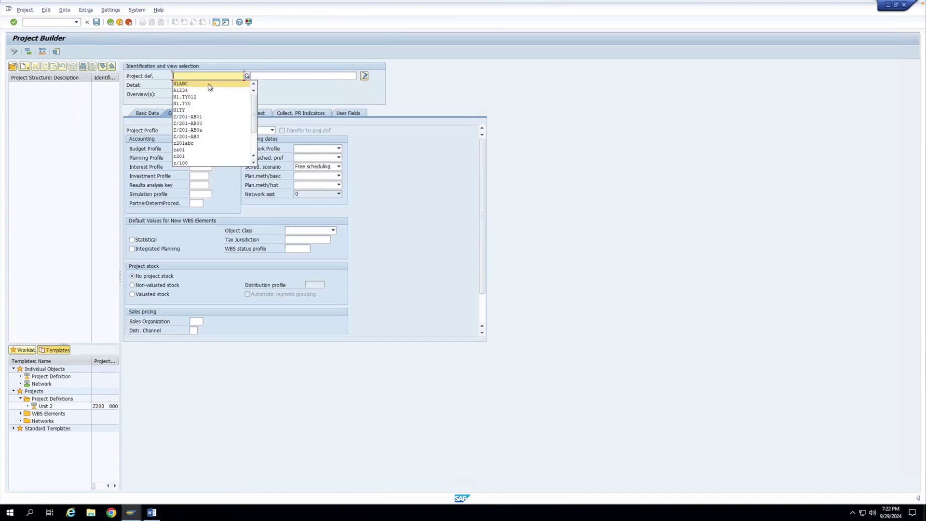
pyautogui.press('Return')
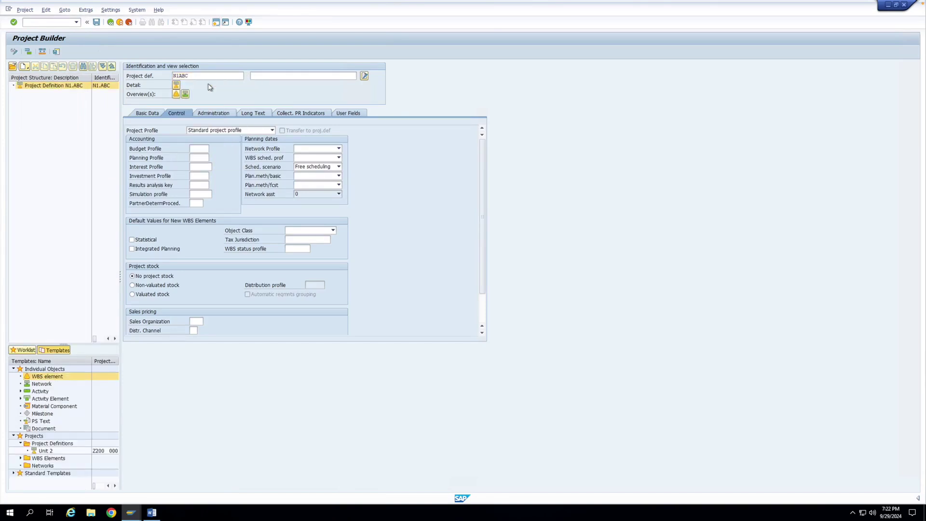
# Create a WBS element under project definition N1.ABC, check its number, and exit the project without saving.
pyautogui.click(51, 87)
pyautogui.rightClick(52, 87)
pyautogui.moveTo(72, 94)
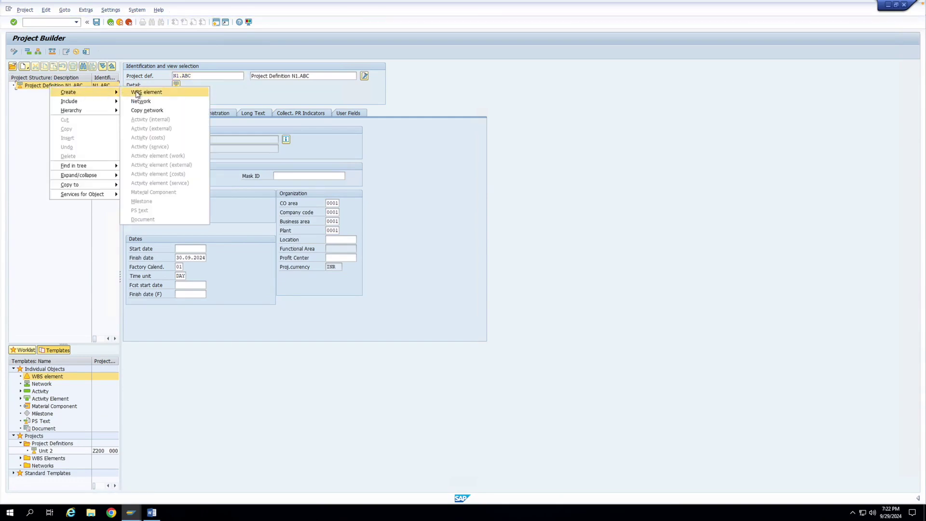
pyautogui.click(138, 93)
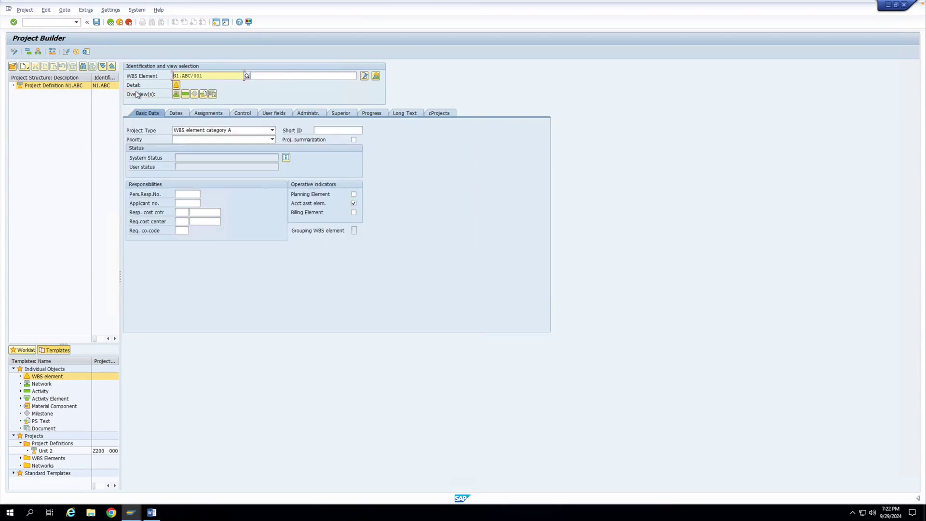
pyautogui.moveTo(204, 75); pyautogui.dragTo(195, 76)
pyautogui.click(203, 76)
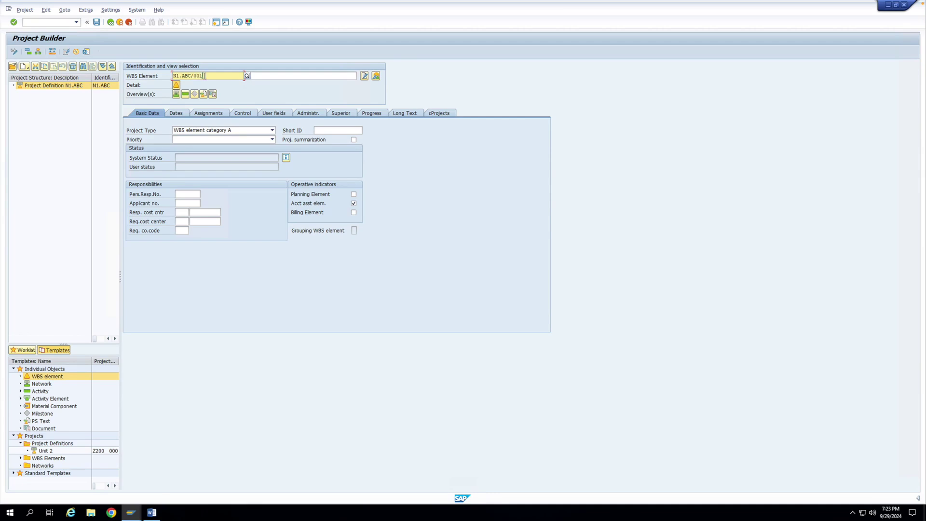
pyautogui.click(135, 113)
pyautogui.press('F3')
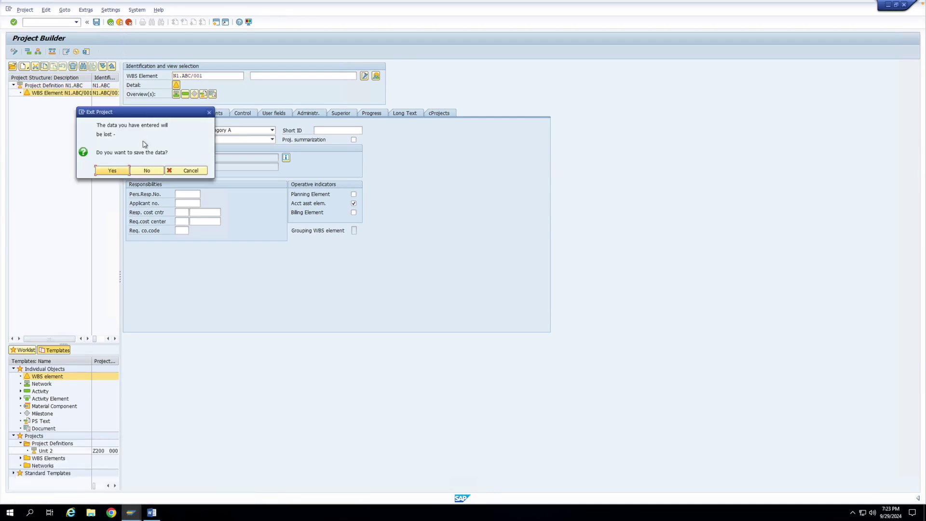
pyautogui.click(149, 170)
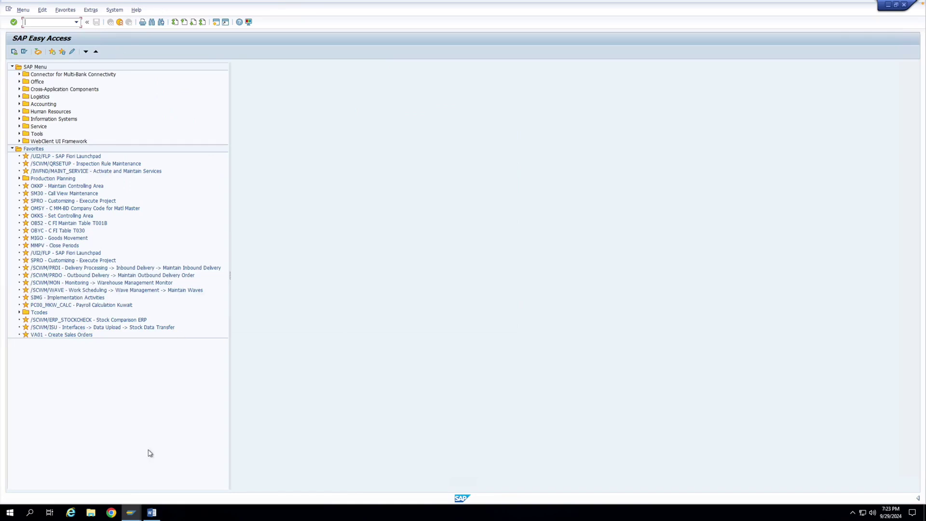
# In the special characters session, clear the ANo character, save it to the proposed customizing request, and return to the IMG.
pyautogui.moveTo(130, 511)
pyautogui.click(130, 494)
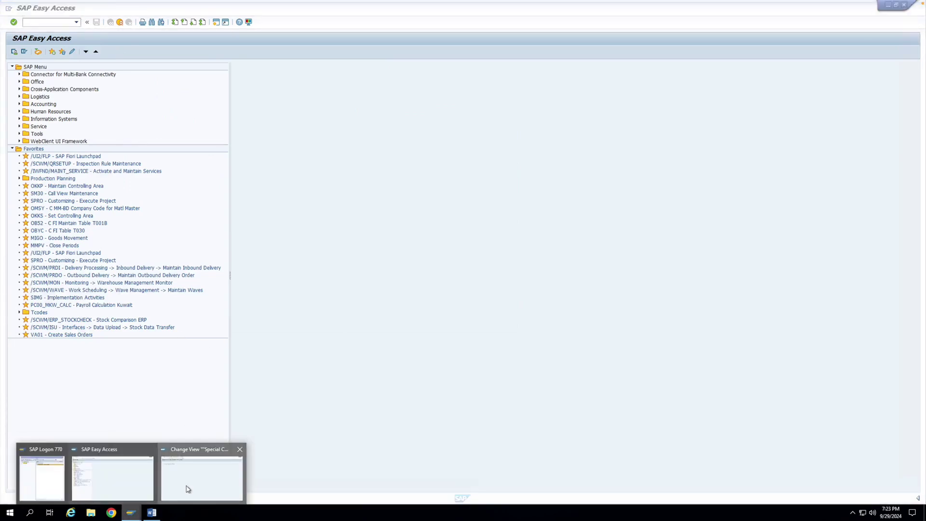
pyautogui.click(186, 488)
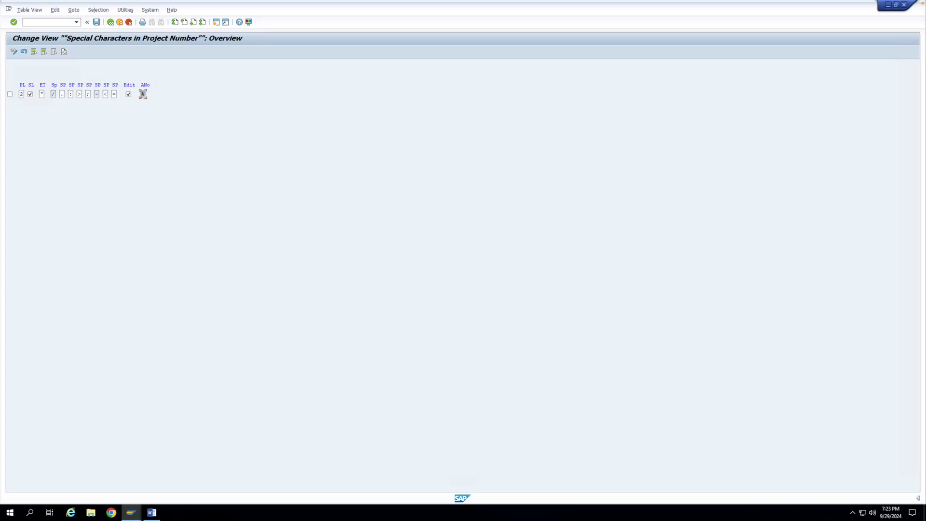
pyautogui.click(97, 23)
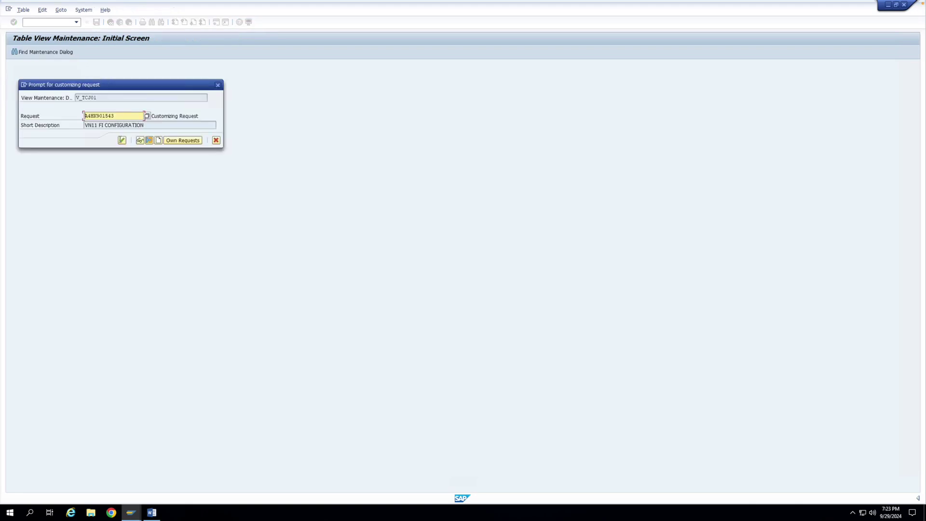
pyautogui.click(121, 140)
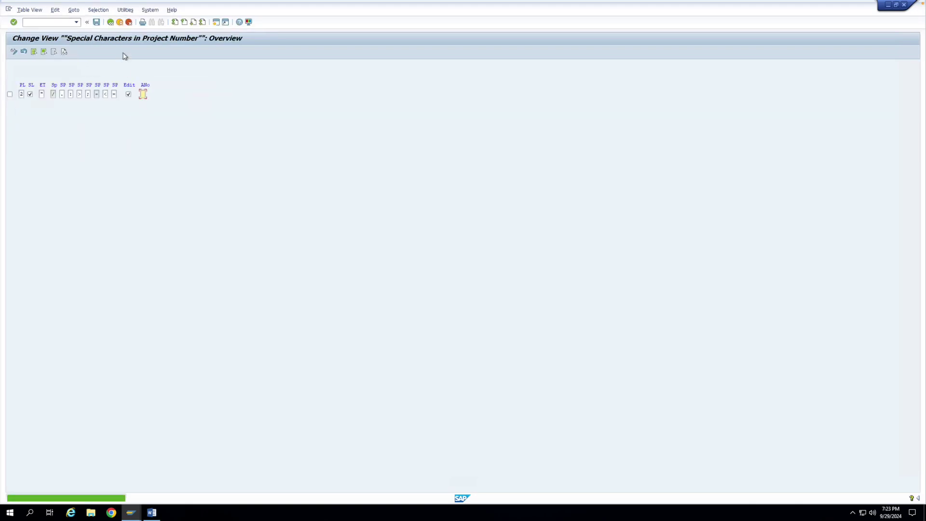
pyautogui.click(119, 22)
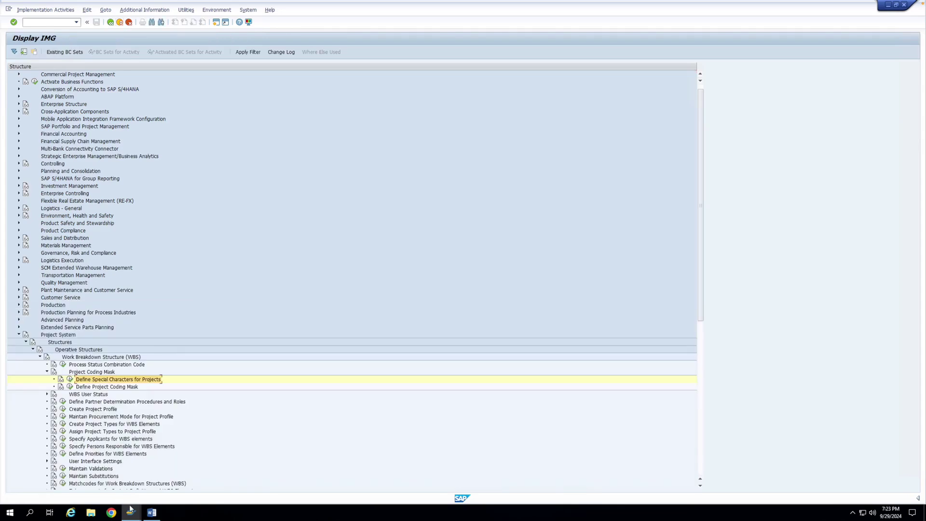
# In the SAP Easy Access session, start CJ20N and create another new project with the definition number N1ABC.
pyautogui.moveTo(130, 509)
pyautogui.click(134, 482)
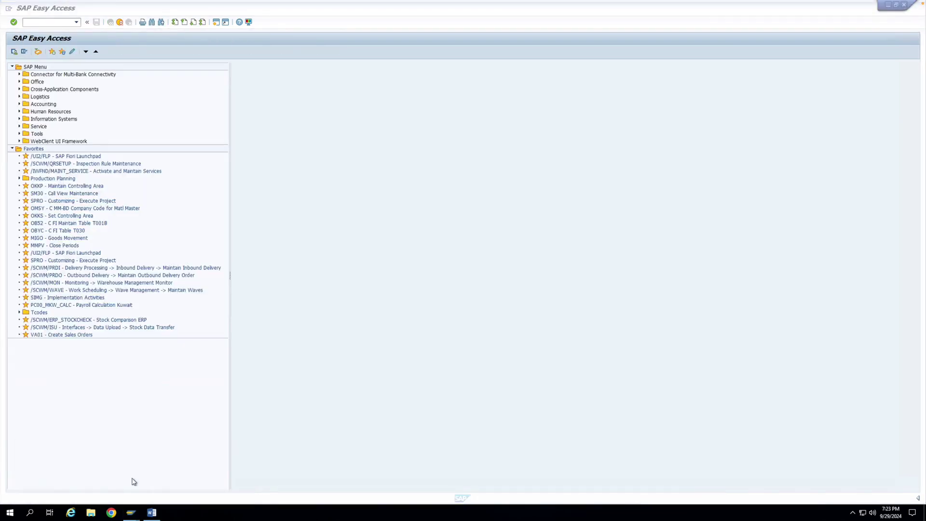
pyautogui.write('CJ20N')
pyautogui.press('Return')
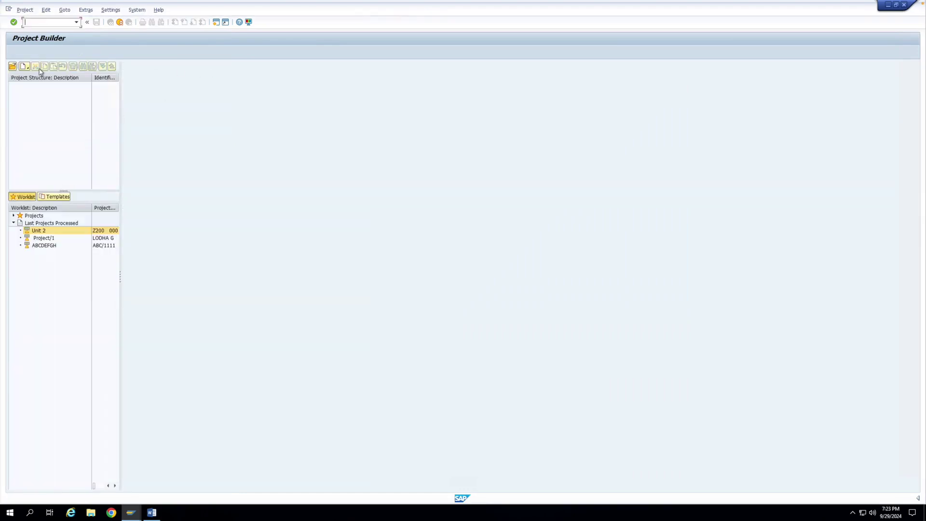
pyautogui.click(24, 66)
pyautogui.click(35, 77)
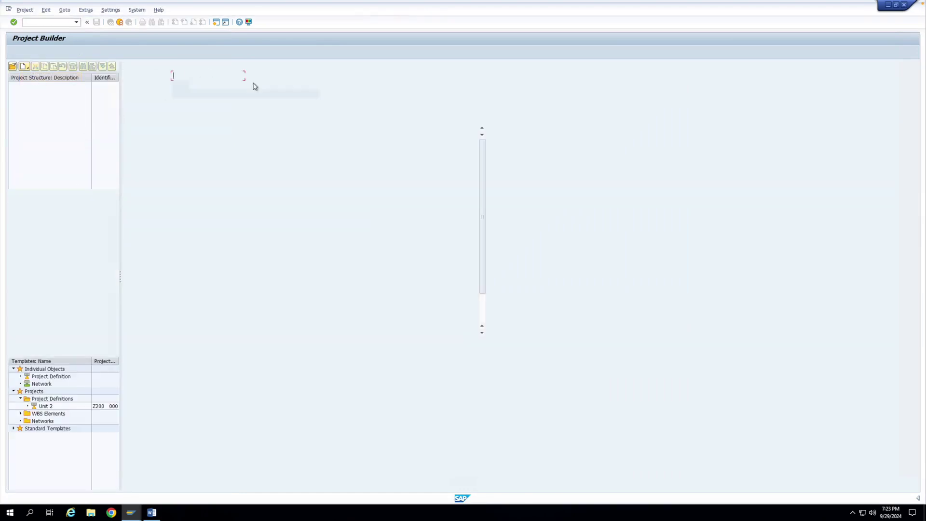
pyautogui.click(215, 78)
pyautogui.click(215, 84)
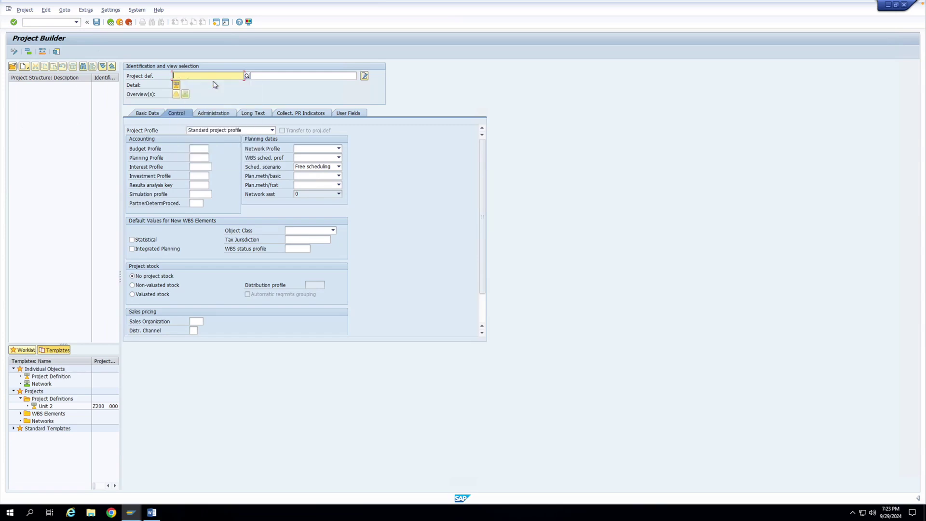
pyautogui.press('Return')
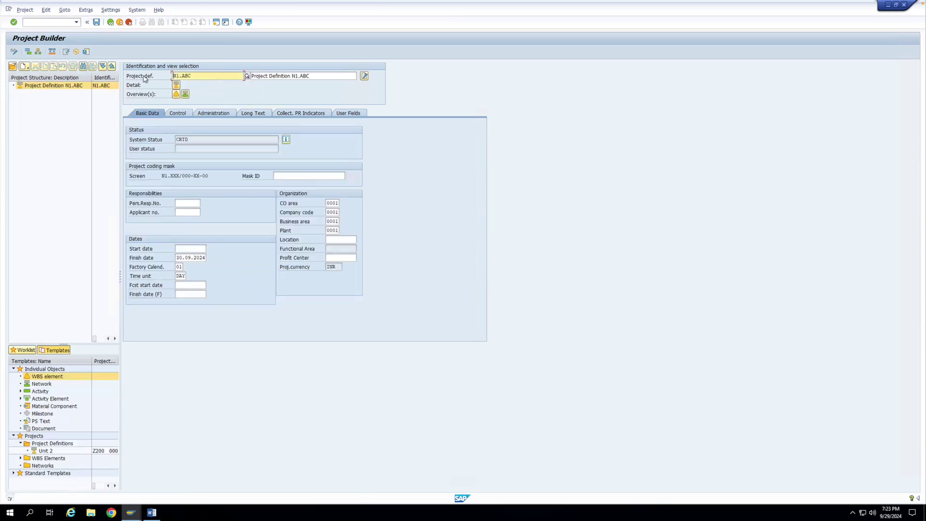
# Create a WBS element under N1.ABC, finding the next open number from N1.ABC/001 and accepting the proposal.
pyautogui.click(46, 86)
pyautogui.rightClick(46, 86)
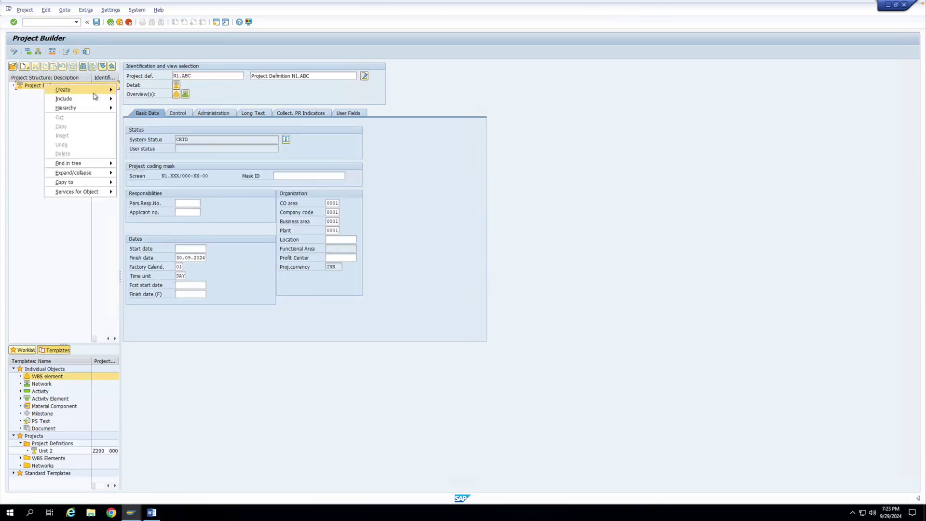
pyautogui.moveTo(63, 89)
pyautogui.click(123, 89)
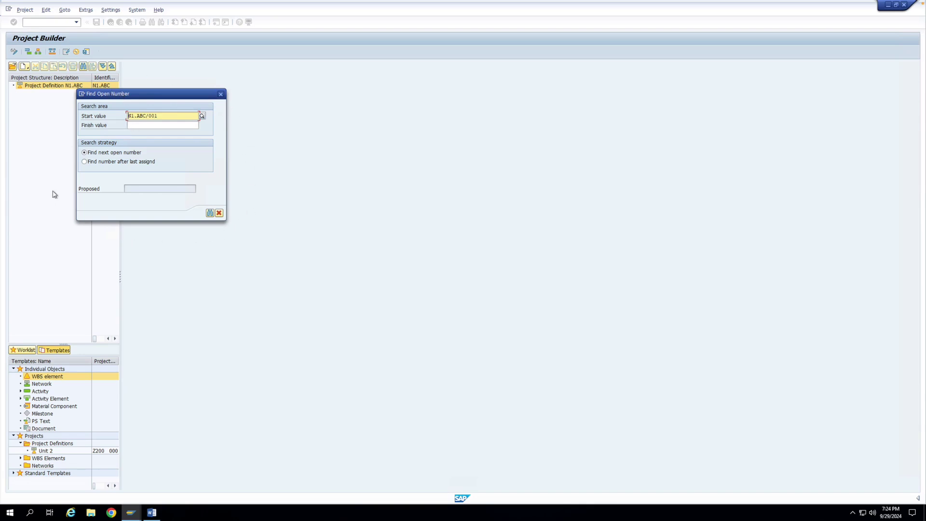
pyautogui.click(211, 213)
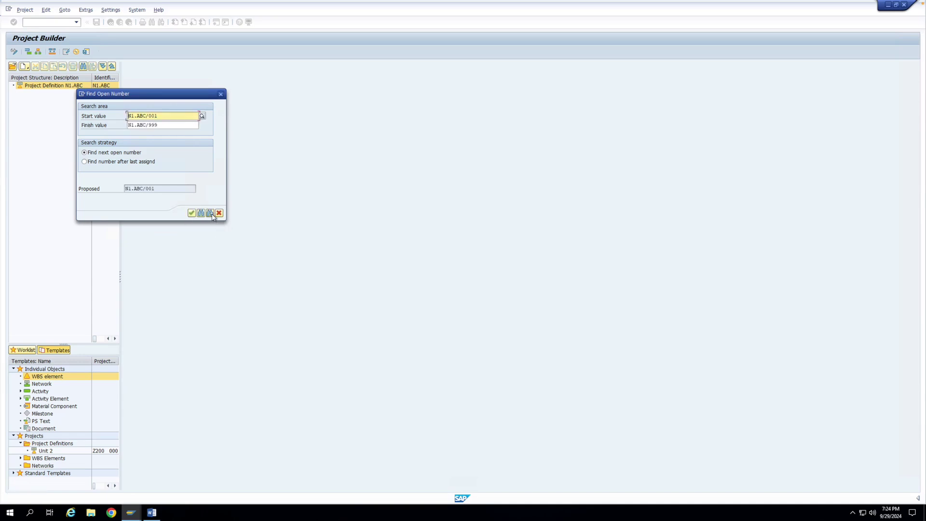
pyautogui.moveTo(164, 188); pyautogui.dragTo(134, 189)
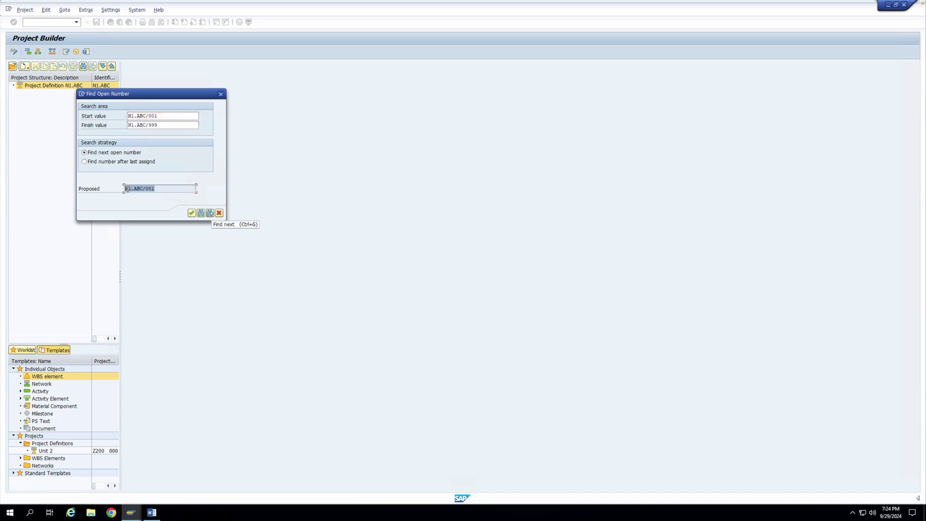
pyautogui.click(192, 213)
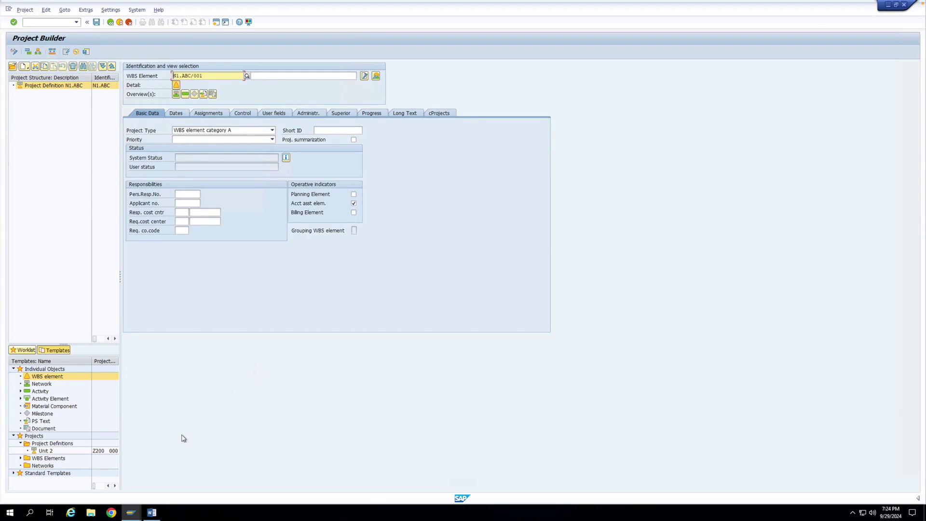
# In the IMG session, restore the ANo character under Define Special Characters for Projects, and save it to the proposed customizing request.
pyautogui.moveTo(133, 511)
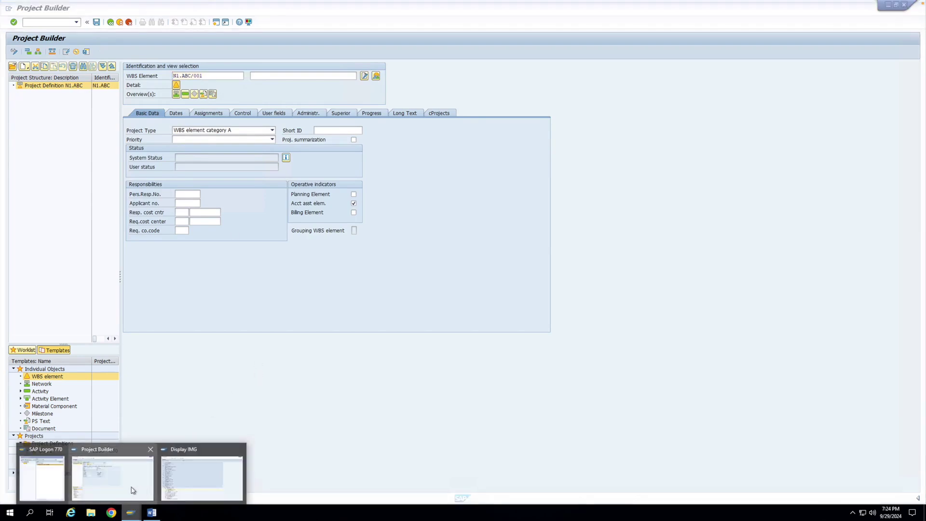
pyautogui.click(190, 489)
pyautogui.click(70, 379)
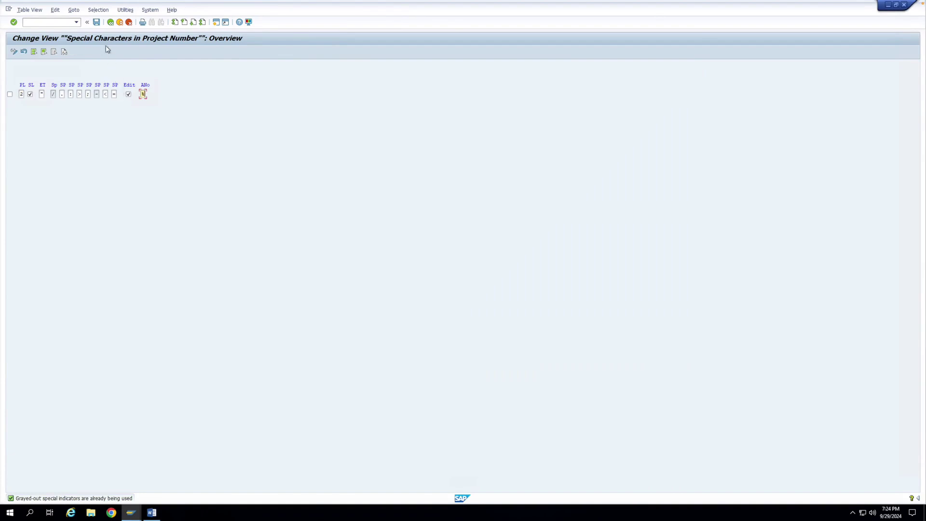
pyautogui.click(96, 22)
pyautogui.click(122, 140)
pyautogui.click(129, 22)
# View the entries in Define Project Coding Mask, and check the allowed project key length (PL) in Define Special Characters for Projects.
pyautogui.click(70, 386)
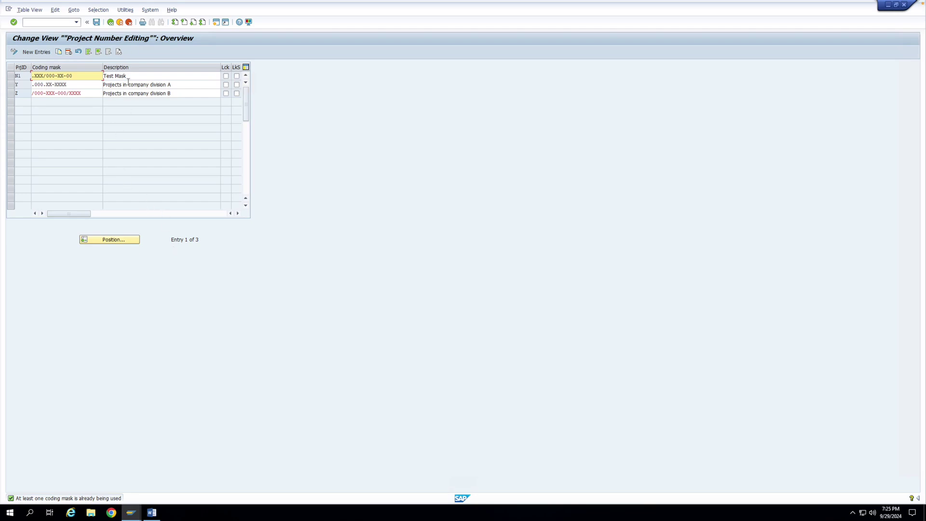
pyautogui.click(110, 22)
pyautogui.click(70, 379)
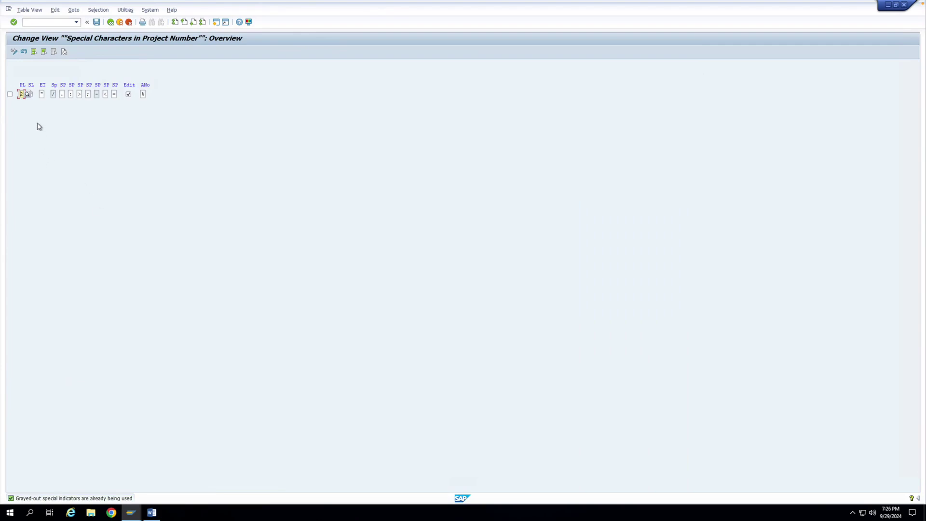
pyautogui.click(28, 95)
pyautogui.press('F4')
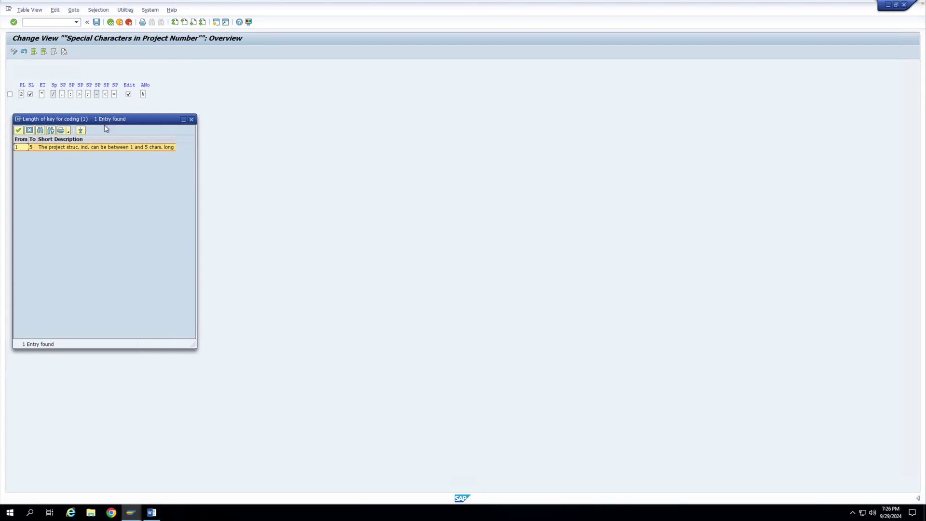
pyautogui.click(192, 119)
# Examine the ET and ANo characters in the special characters settings, and return to the IMG.
pyautogui.click(42, 94)
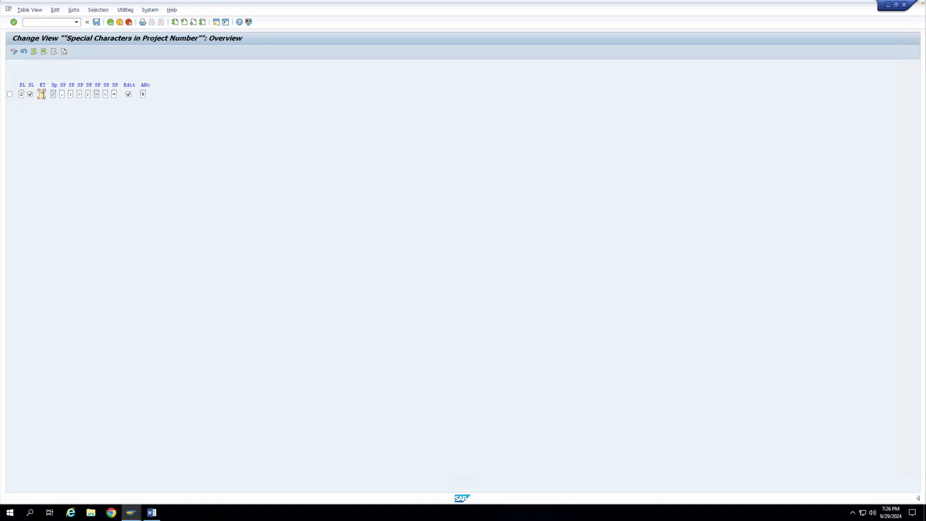
pyautogui.click(143, 94)
pyautogui.click(111, 23)
# In the project coding mask list, set the Lck indicator for mask N1 (Test Mask), and save it to the proposed customizing request.
pyautogui.doubleClick(83, 378)
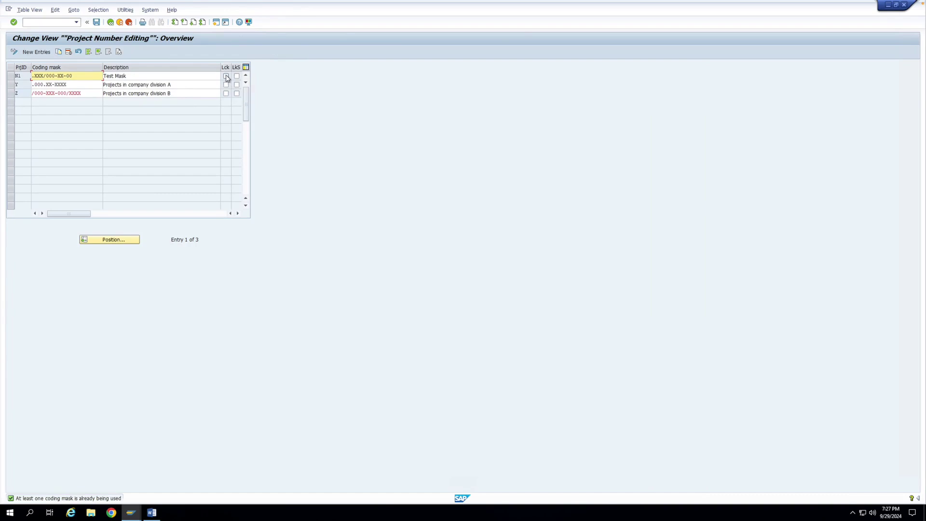
pyautogui.click(226, 76)
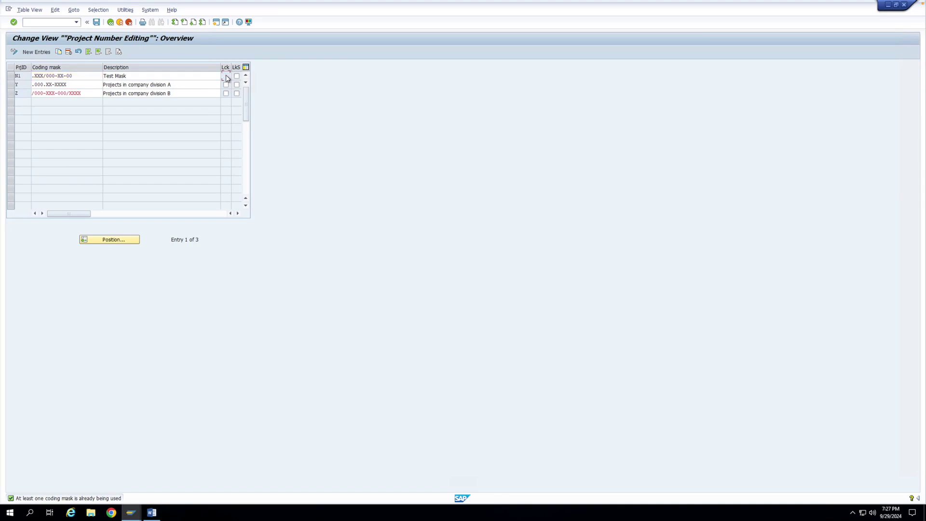
pyautogui.click(97, 21)
pyautogui.click(110, 179)
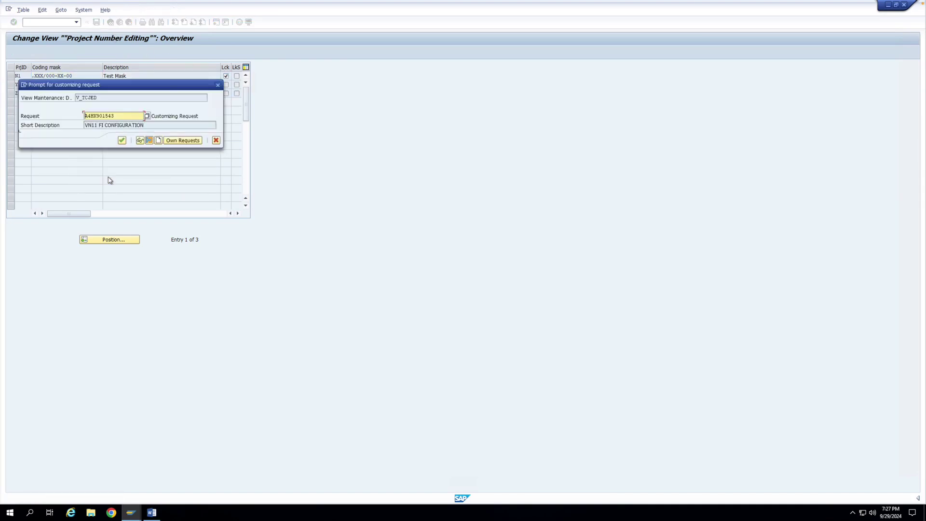
pyautogui.click(121, 141)
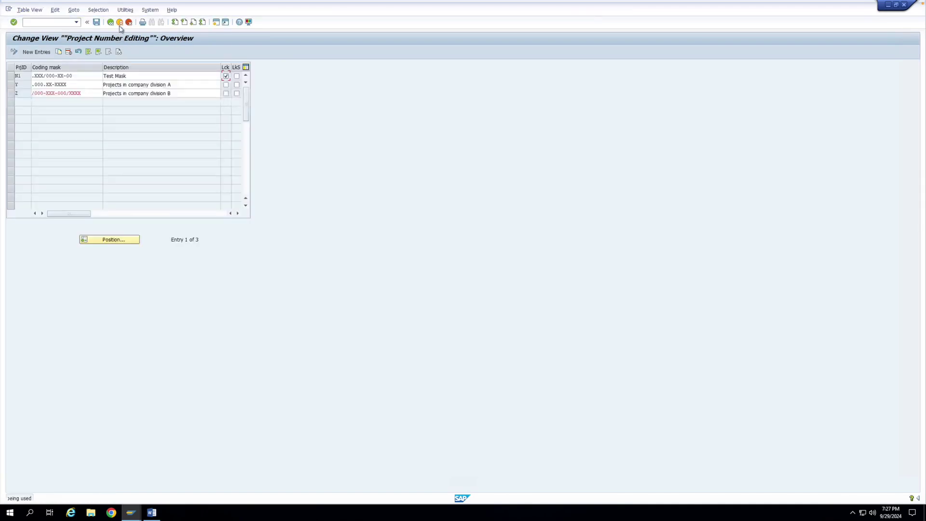
# Leave the coding mask list, switch to the Project Builder session, exit the open project N1.ABC, and restart transaction CJ20N.
pyautogui.click(111, 21)
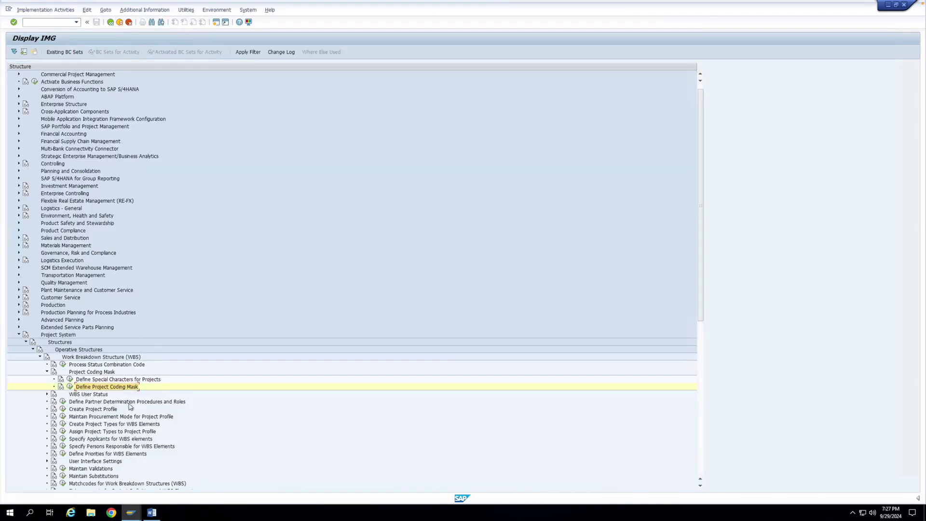
pyautogui.click(131, 512)
pyautogui.click(122, 479)
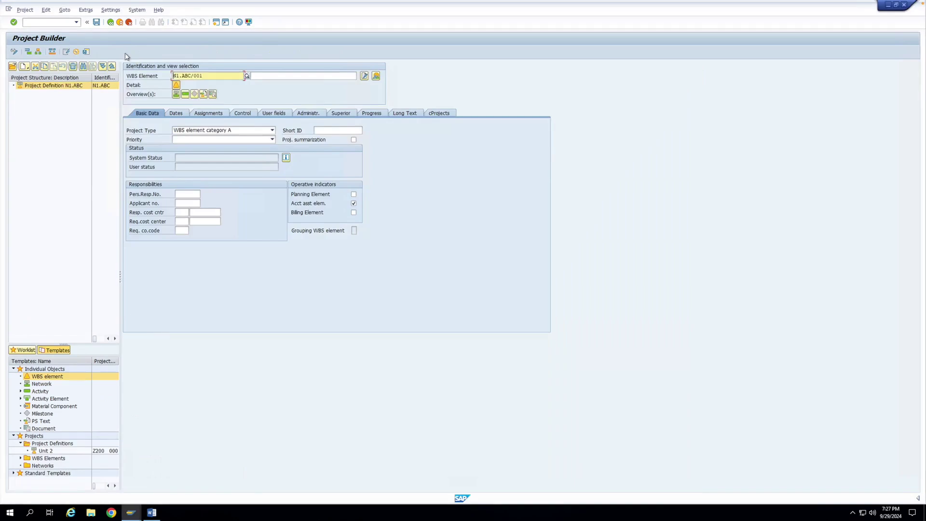
pyautogui.press('F3')
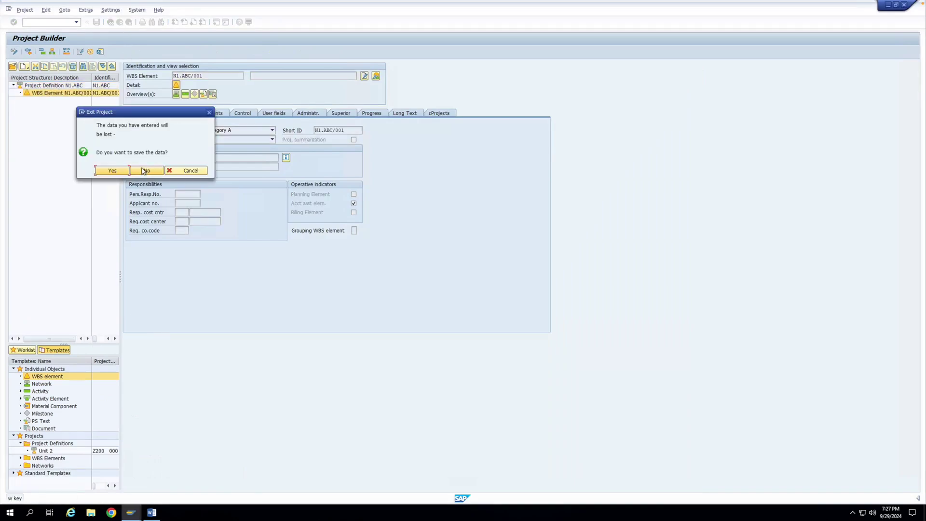
pyautogui.click(111, 170)
pyautogui.write('cj20n')
pyautogui.press('Return')
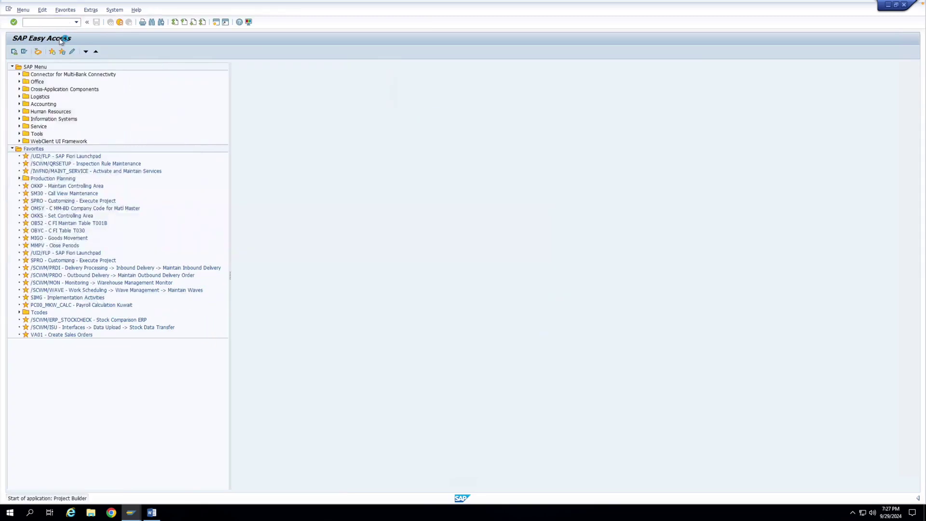
# Try to create a new project with the project definition N1ABC to test the locked N1 mask.
pyautogui.click(25, 67)
pyautogui.click(35, 77)
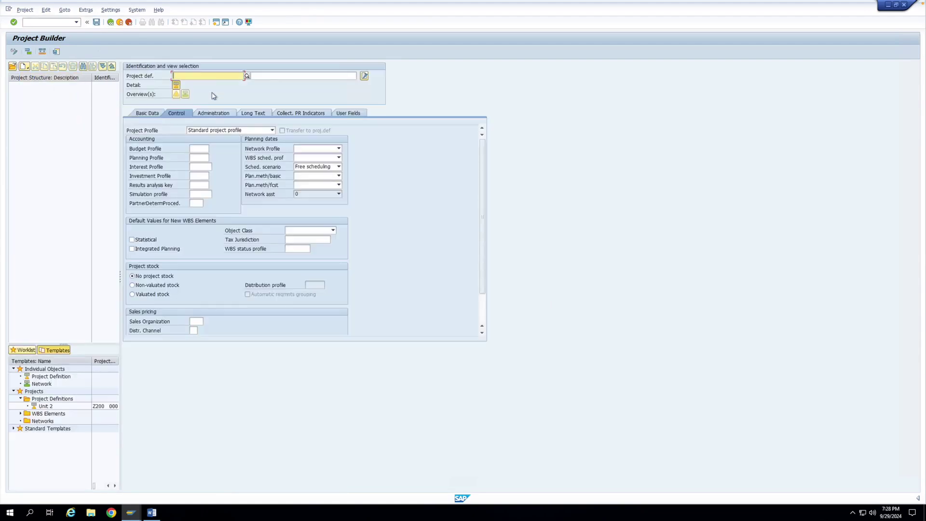
pyautogui.press('BackSpace')
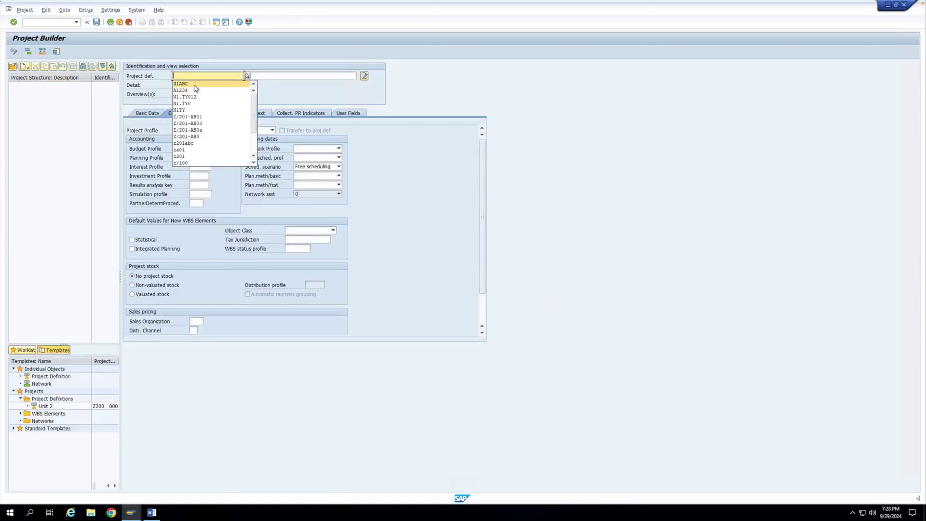
pyautogui.click(194, 84)
pyautogui.press('Return')
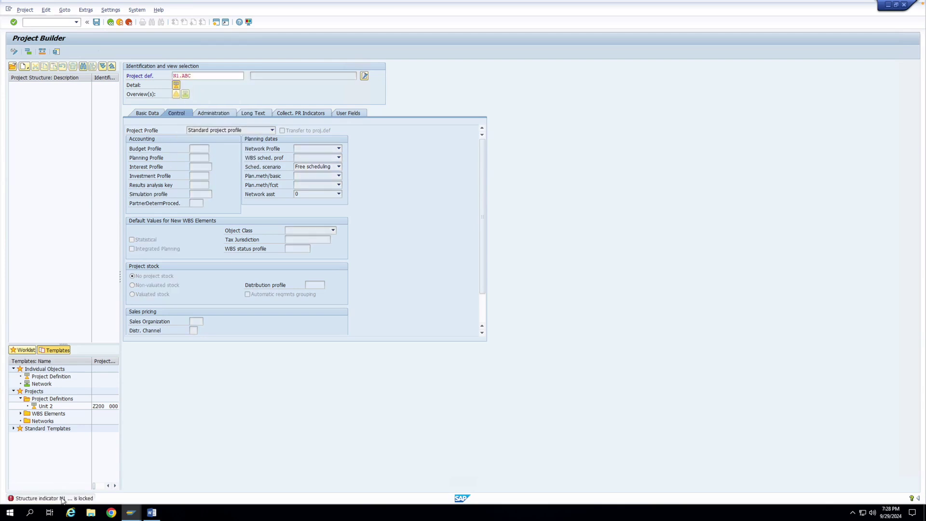
# Read the detailed help for the error message, and reopen Define Project Coding Mask in the IMG session to review the lock indicators.
pyautogui.press('F1')
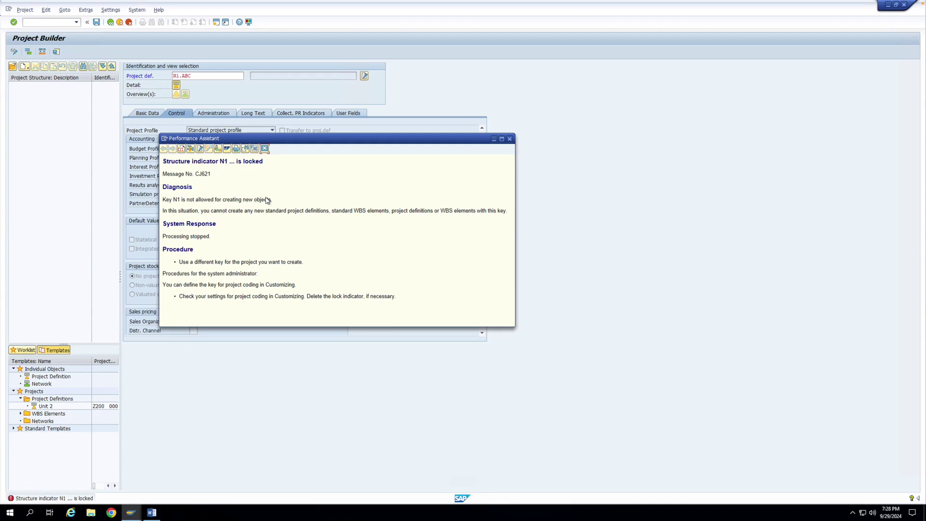
pyautogui.click(264, 149)
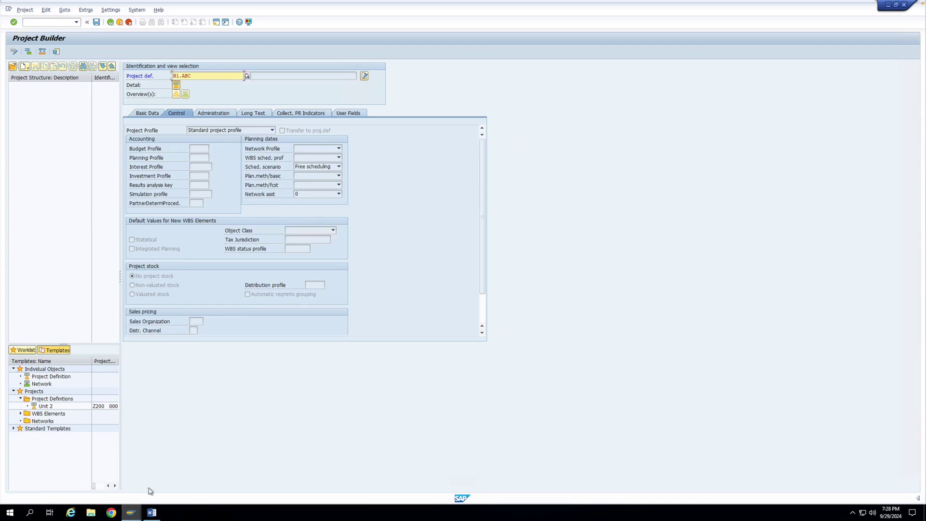
pyautogui.moveTo(135, 509)
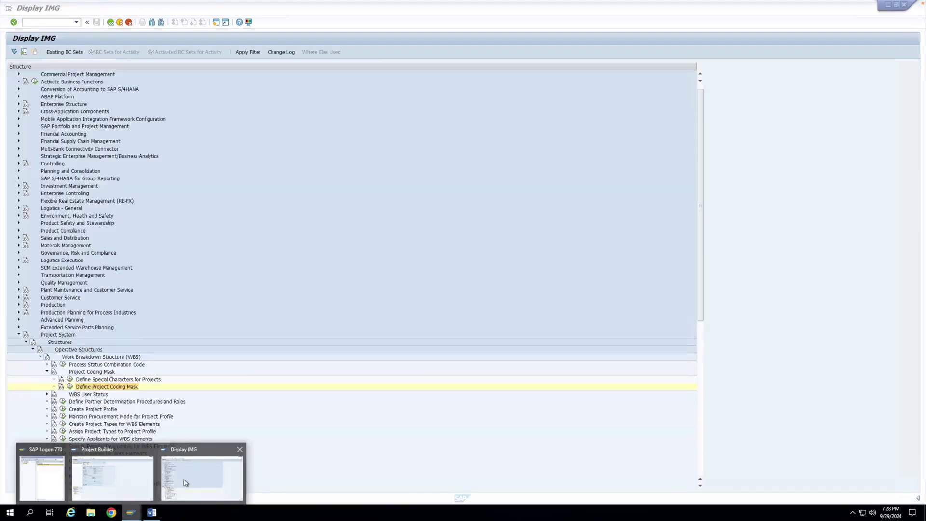
pyautogui.click(186, 482)
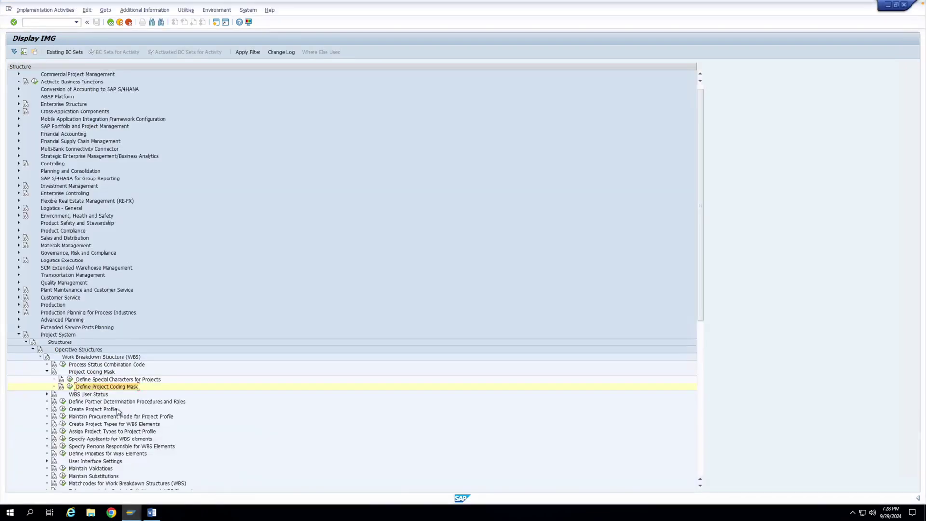
pyautogui.click(70, 388)
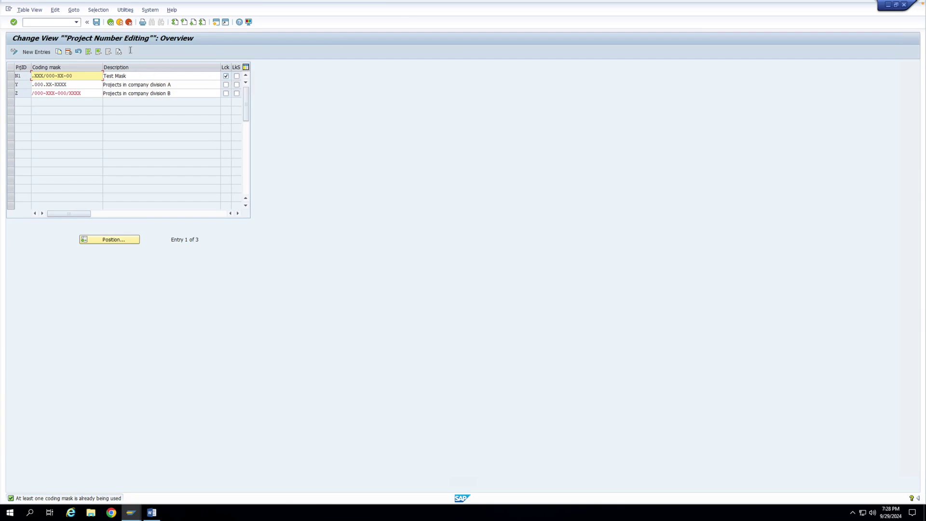
# Exit the customizing session completely, discard the unfinished project definition in the Project Builder, and return to SAP Easy Access.
pyautogui.click(121, 22)
pyautogui.click(121, 22)
pyautogui.click(121, 22)
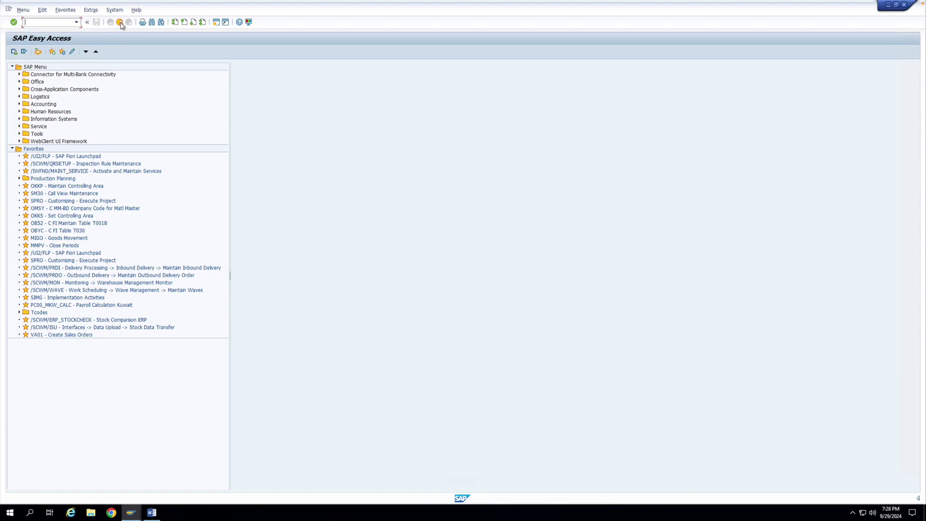
pyautogui.click(120, 23)
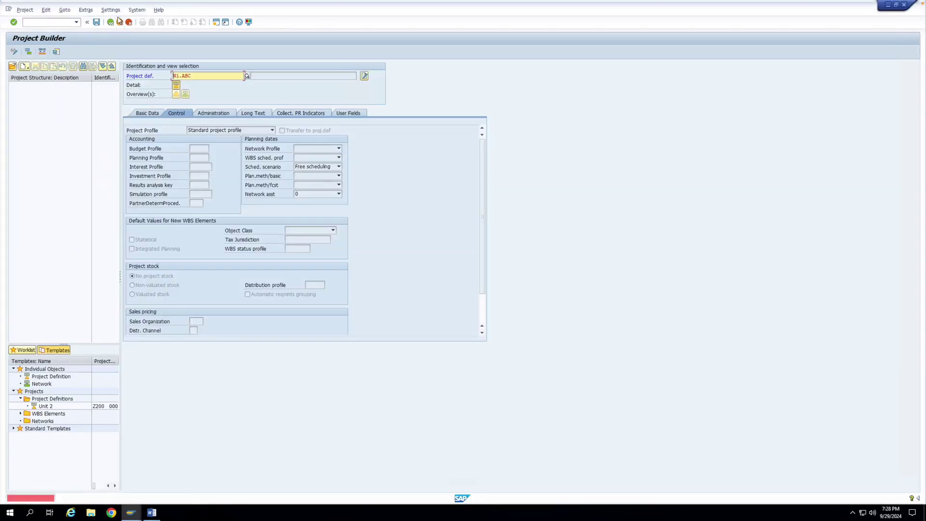
pyautogui.click(129, 22)
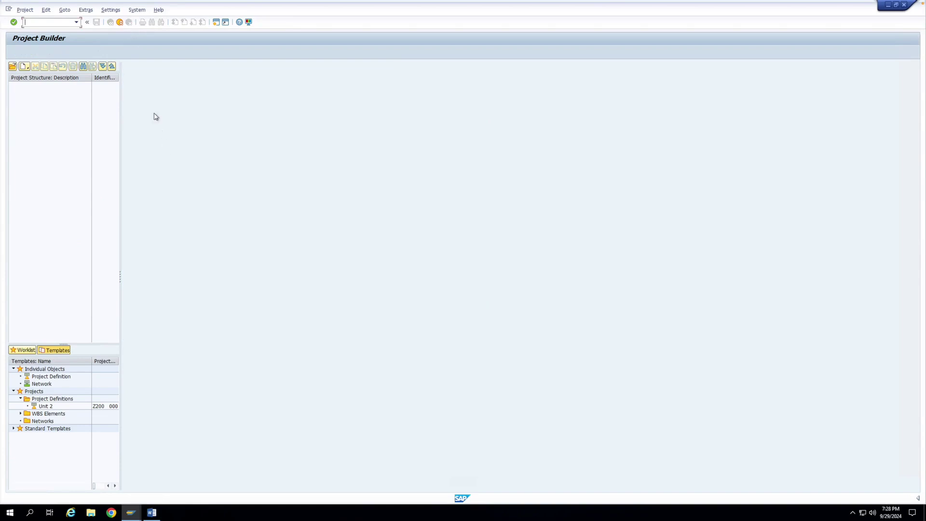
pyautogui.click(120, 23)
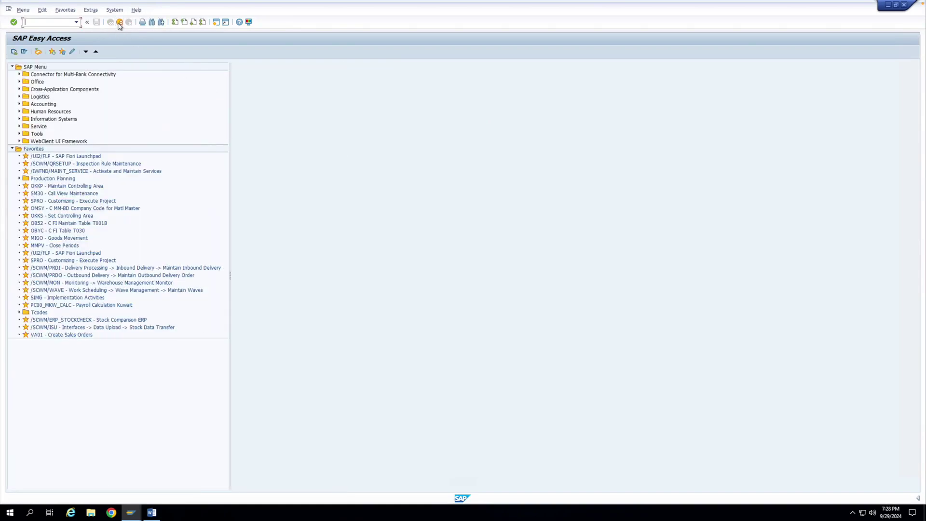